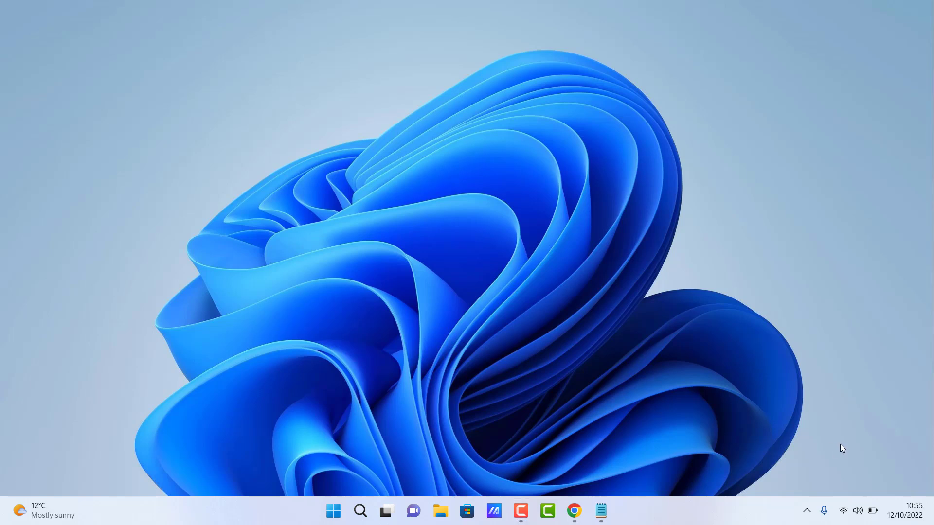
# Step: Open the Local Group Policy Editor by running gpedit.msc
pyautogui.rightClick(334, 510)
pyautogui.click(325, 443)
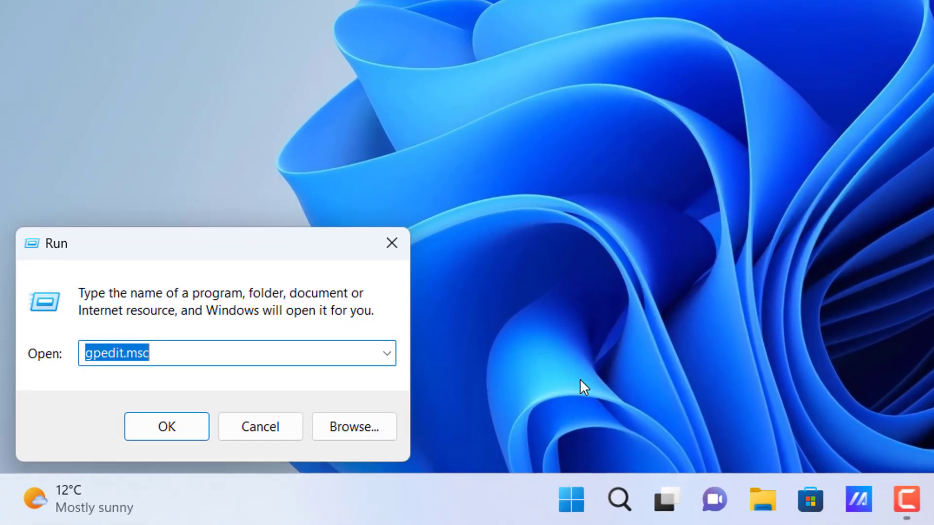
pyautogui.click(177, 360)
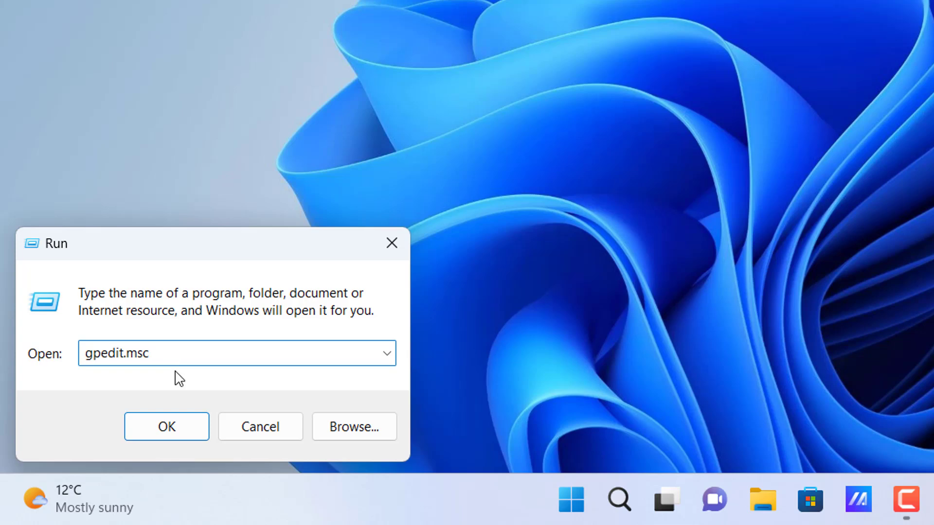
pyautogui.click(169, 435)
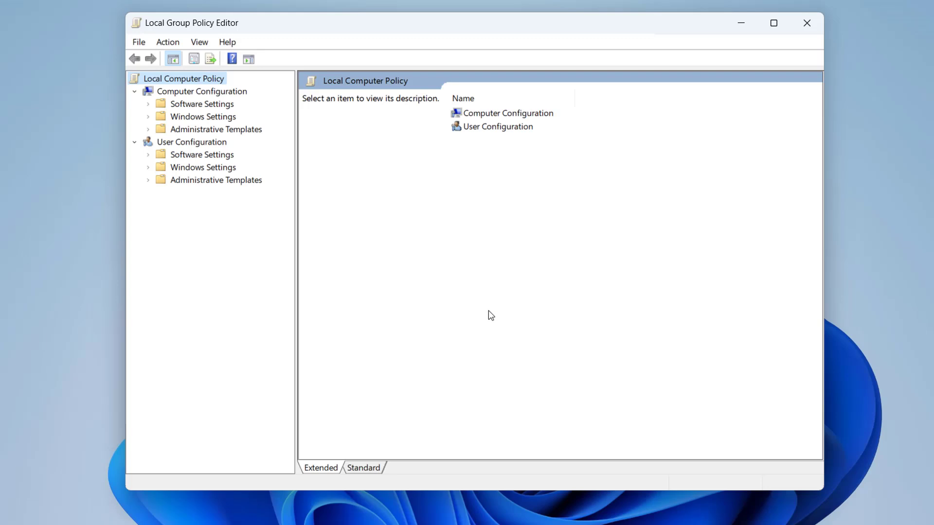
# Step: Display the Control Panel policies in Administrative Templates under User Configuration
pyautogui.click(203, 144)
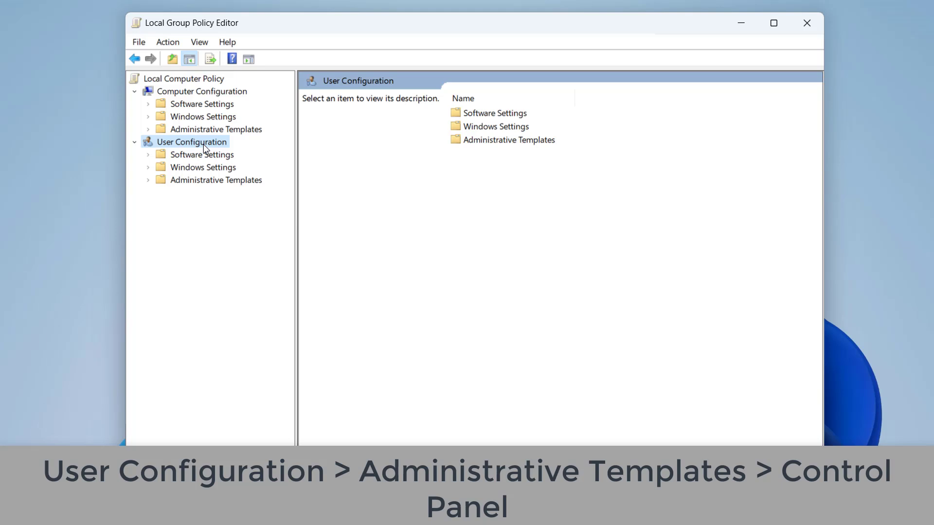
pyautogui.click(209, 183)
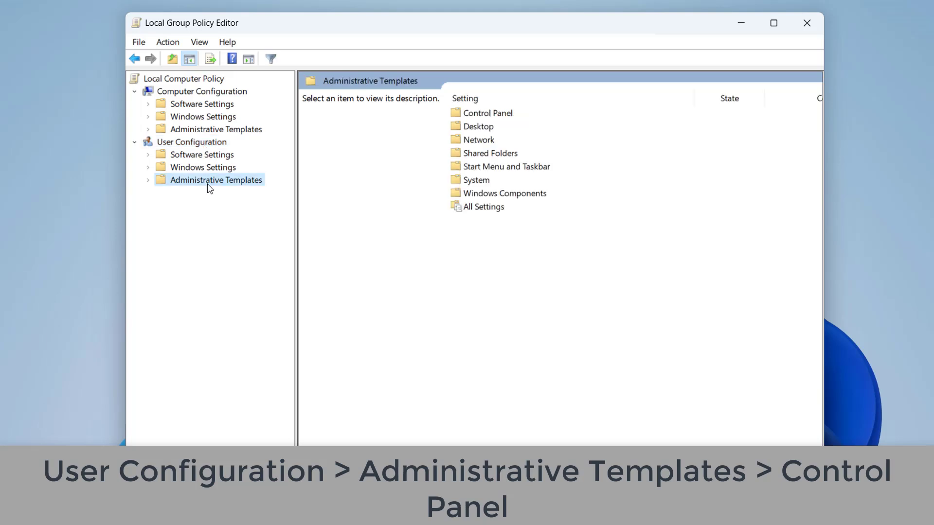
pyautogui.click(148, 180)
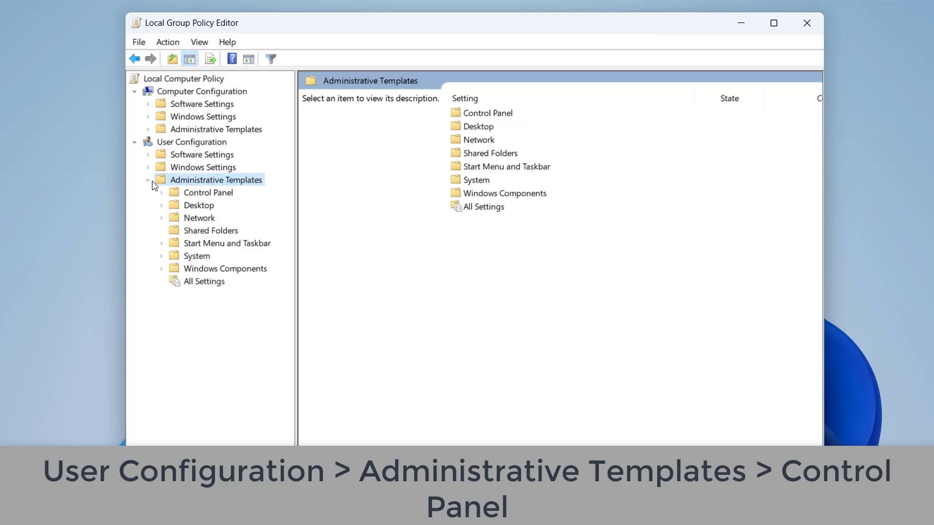
pyautogui.click(200, 197)
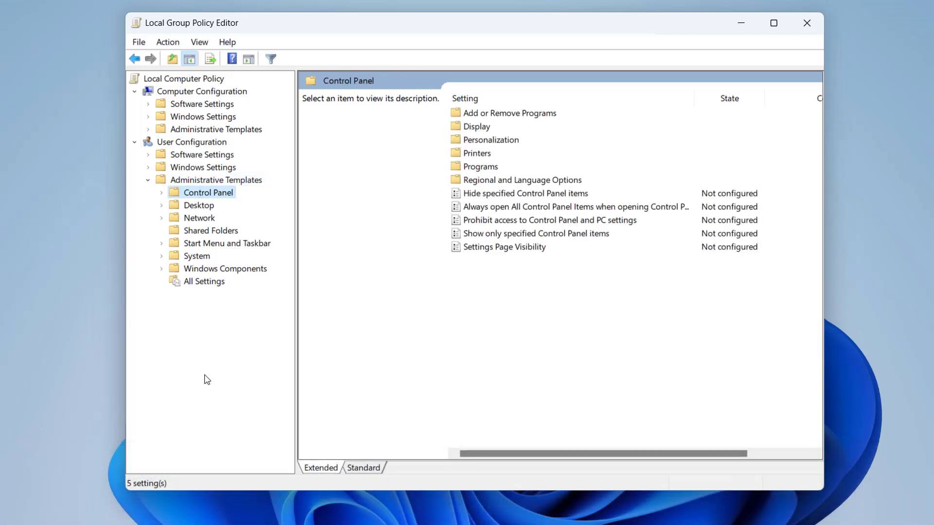
# Step: Set the policy "Prohibit access to Control Panel and PC settings" to Enabled and apply it
pyautogui.click(546, 221)
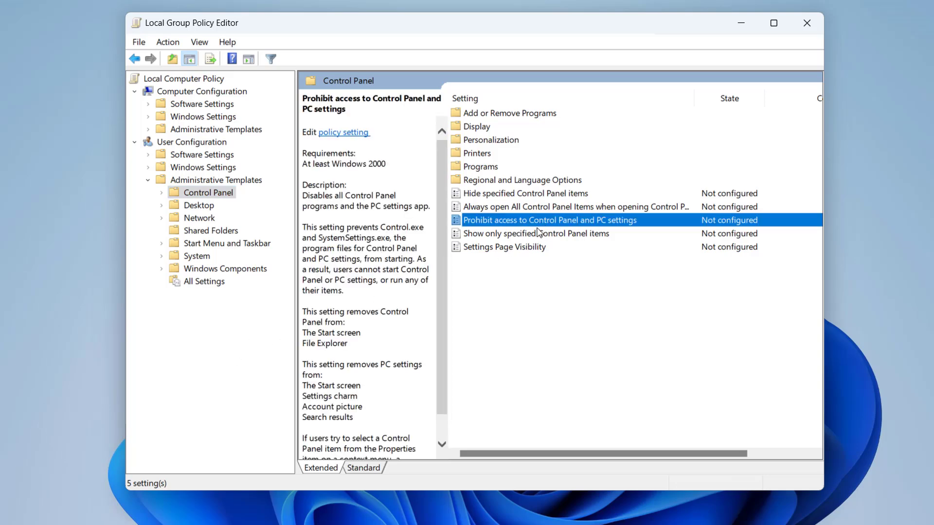
pyautogui.doubleClick(539, 223)
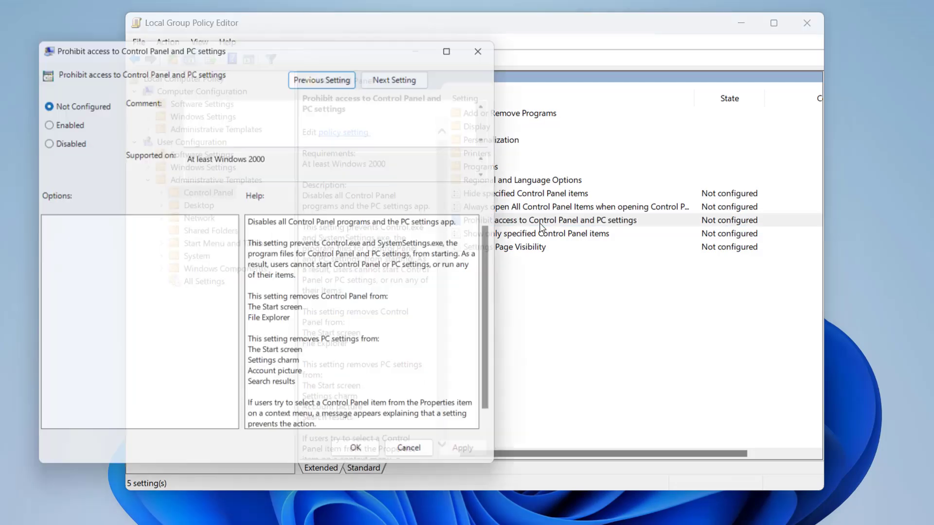
pyautogui.moveTo(352, 48); pyautogui.dragTo(553, 42)
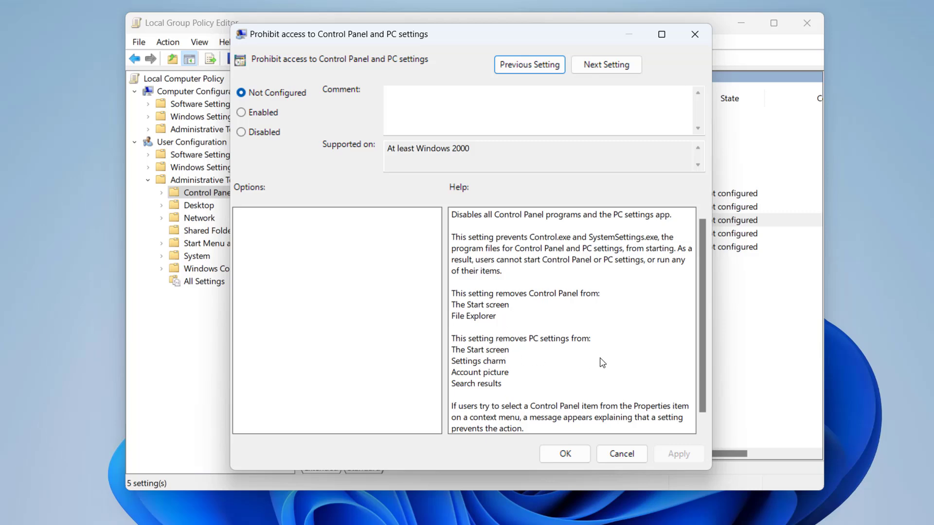
pyautogui.scroll(-1, 603, 362)
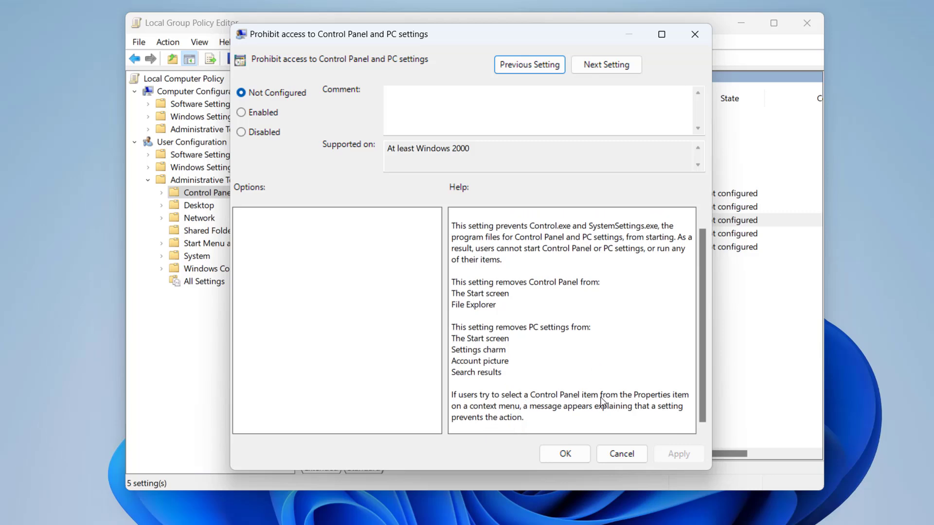
pyautogui.scroll(1, 600, 402)
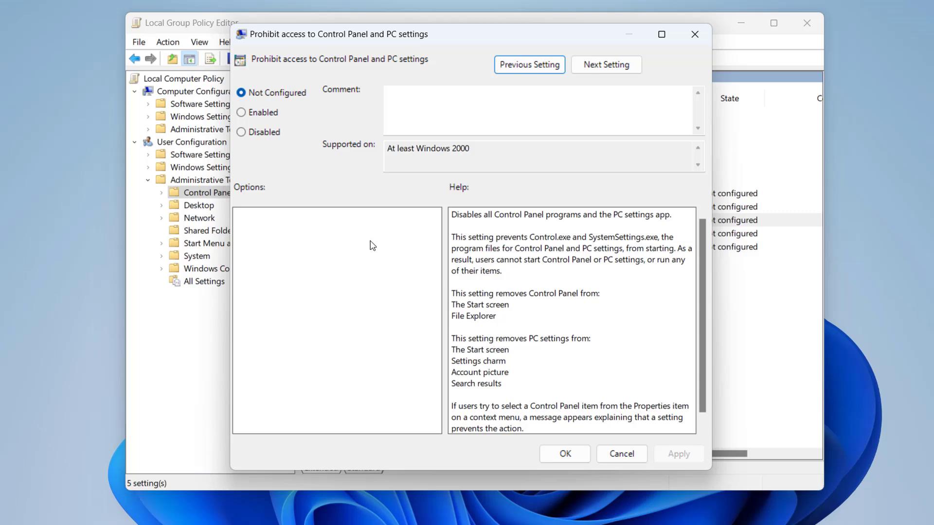
pyautogui.click(242, 113)
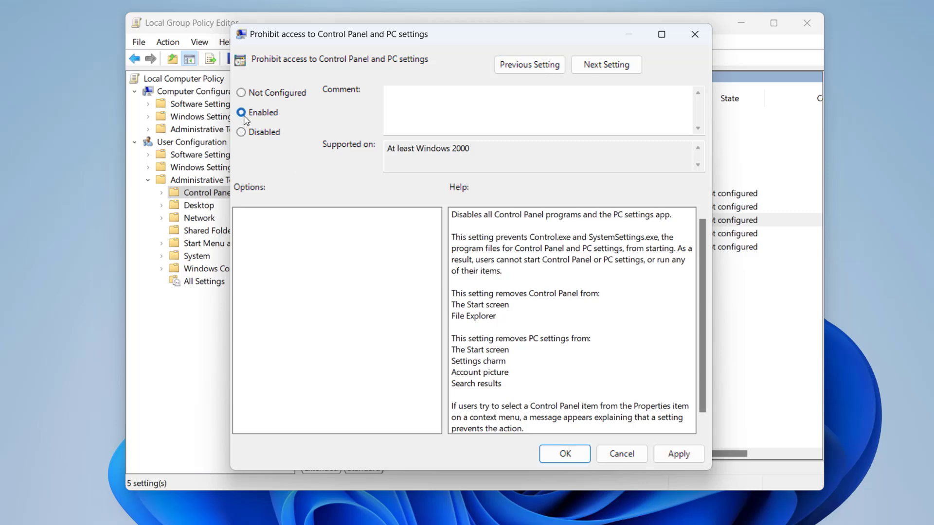
pyautogui.click(243, 133)
pyautogui.scroll(-1, 572, 317)
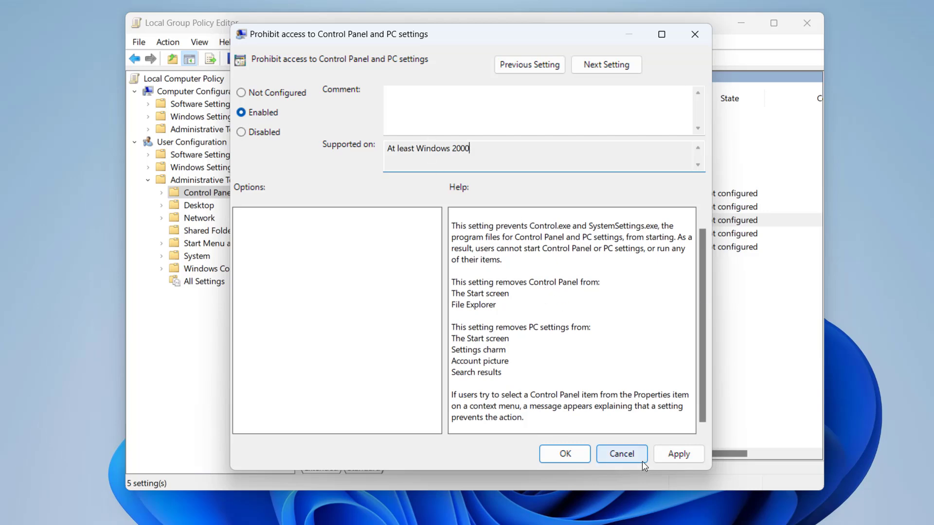
pyautogui.click(669, 456)
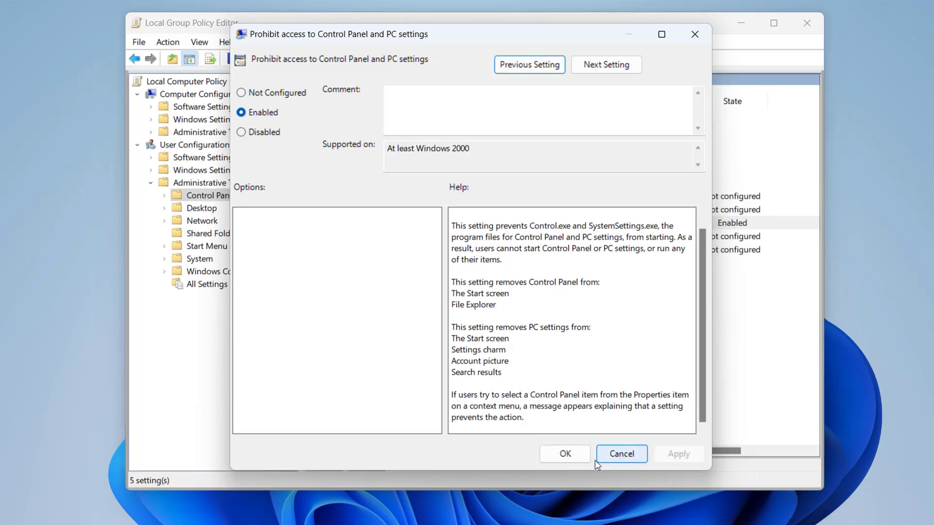
pyautogui.click(566, 457)
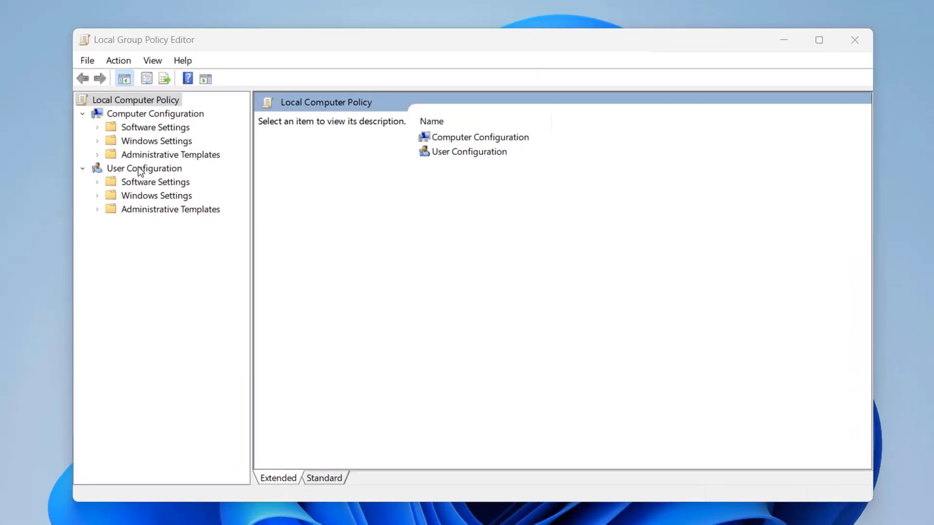
# Step: Display the System policies in Administrative Templates under User Configuration
pyautogui.click(139, 170)
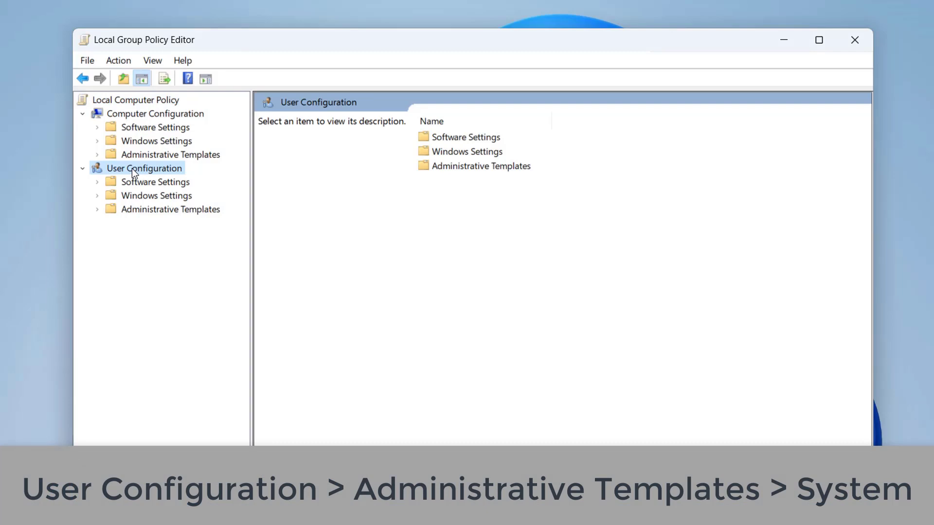
pyautogui.click(148, 211)
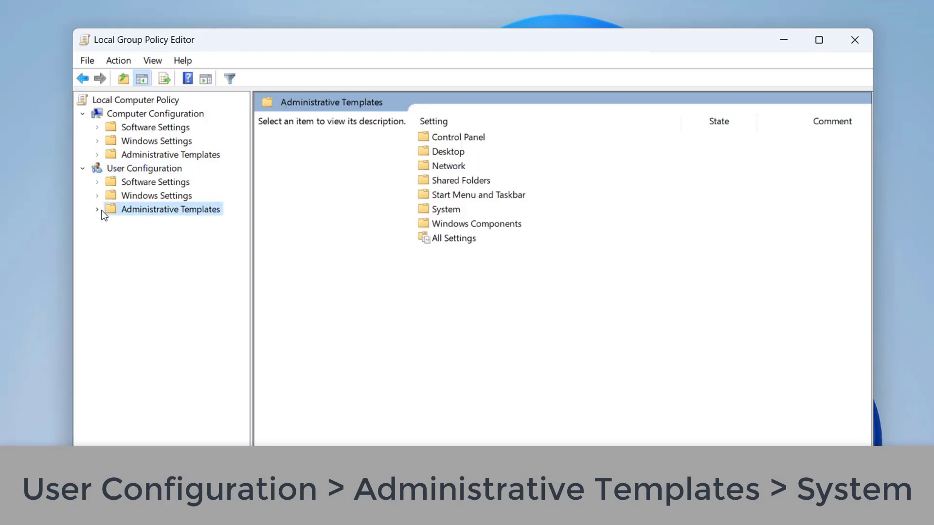
pyautogui.click(98, 210)
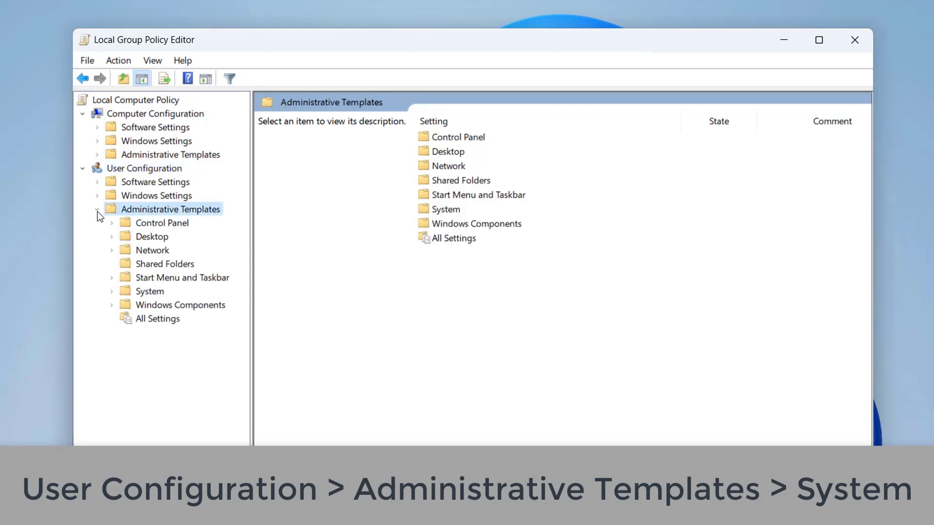
pyautogui.click(151, 292)
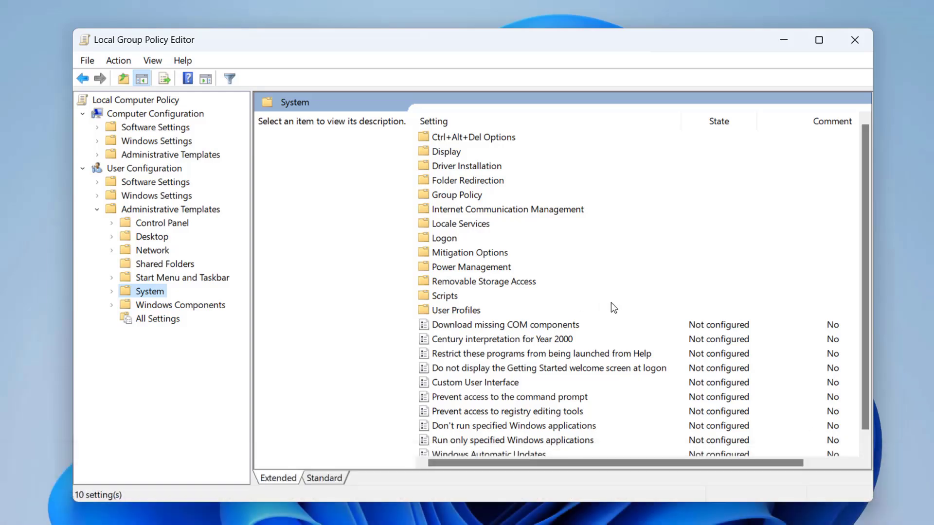
# Step: Enable the policy "Prevent access to the command prompt" with command prompt script processing also disabled (Yes), and apply it
pyautogui.scroll(-1, 611, 302)
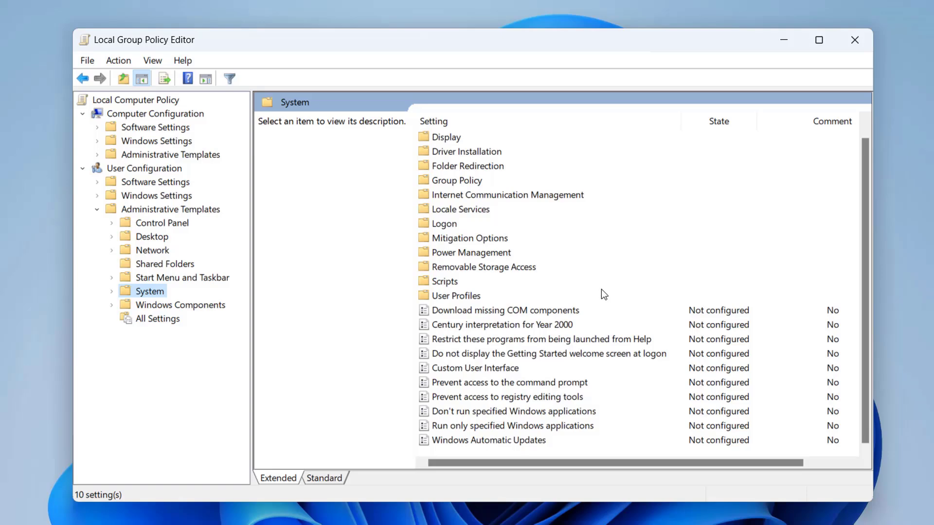
pyautogui.click(527, 385)
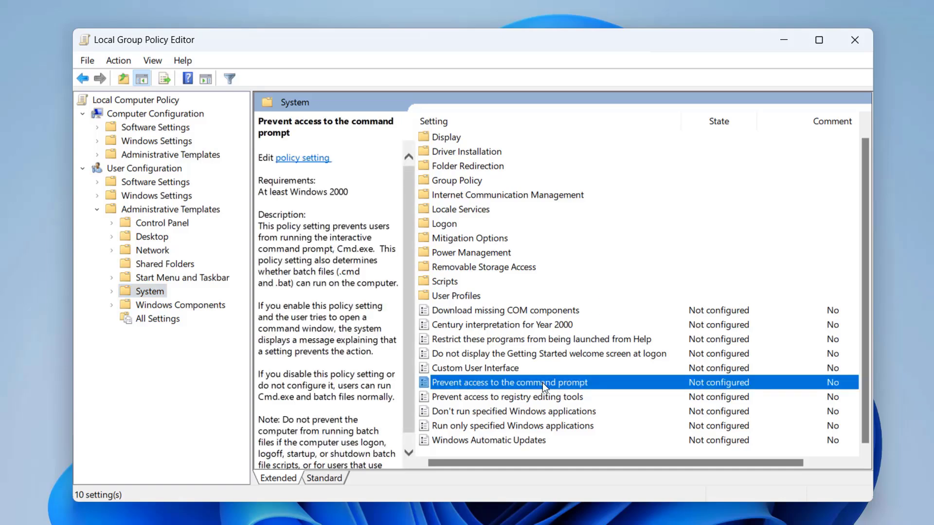
pyautogui.doubleClick(542, 384)
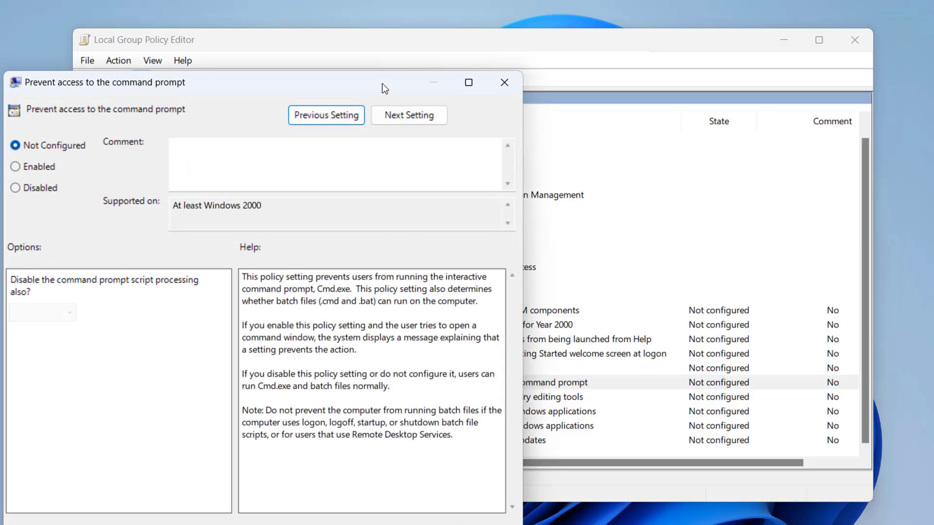
pyautogui.moveTo(385, 88); pyautogui.dragTo(591, 39)
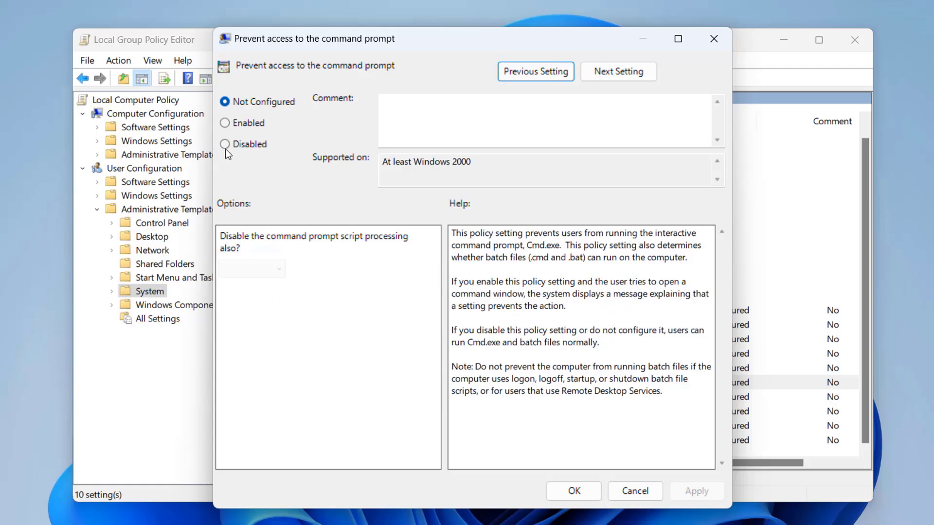
pyautogui.click(227, 120)
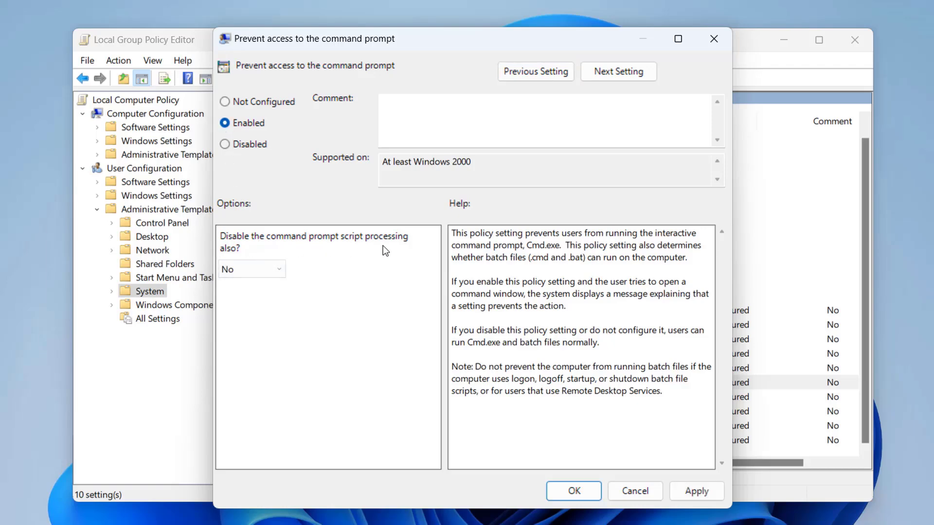
pyautogui.click(275, 270)
pyautogui.click(243, 287)
pyautogui.click(719, 495)
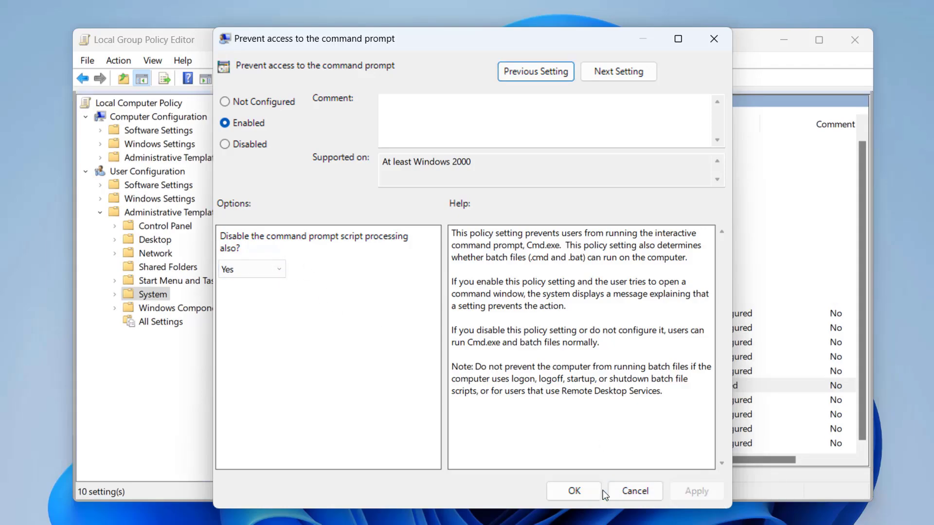
pyautogui.click(562, 491)
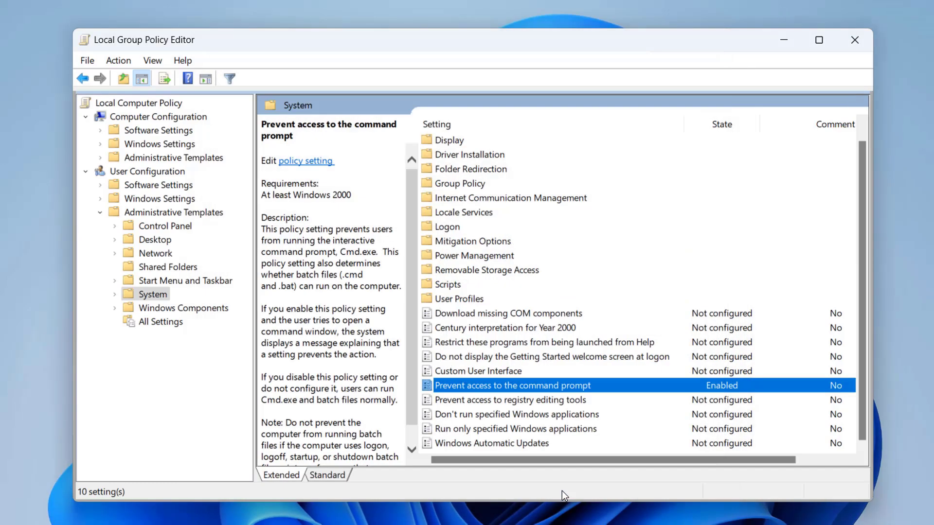
# Step: In the Removable Storage Access folder, enable and apply the policy "All Removable Storage classes: Deny all access"
pyautogui.click(510, 273)
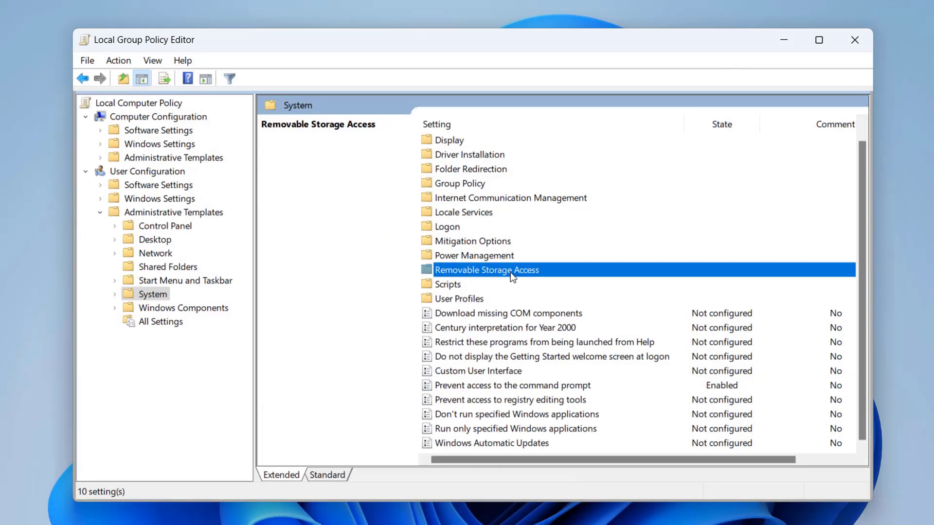
pyautogui.doubleClick(523, 271)
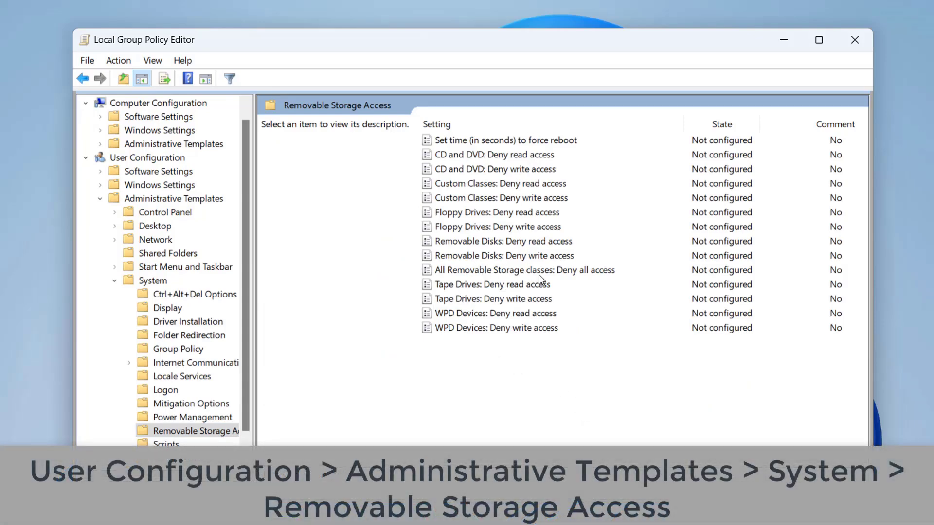
pyautogui.click(571, 272)
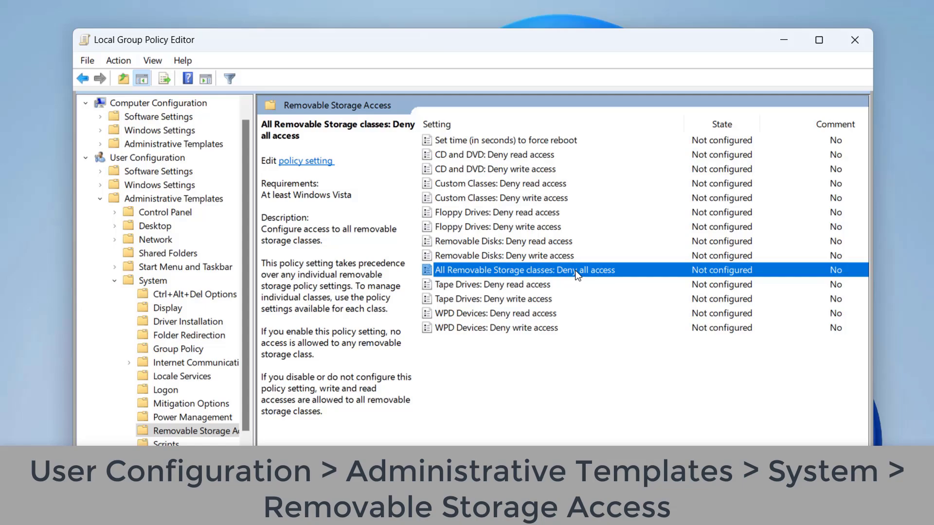
pyautogui.doubleClick(578, 275)
pyautogui.moveTo(361, 100); pyautogui.dragTo(533, 51)
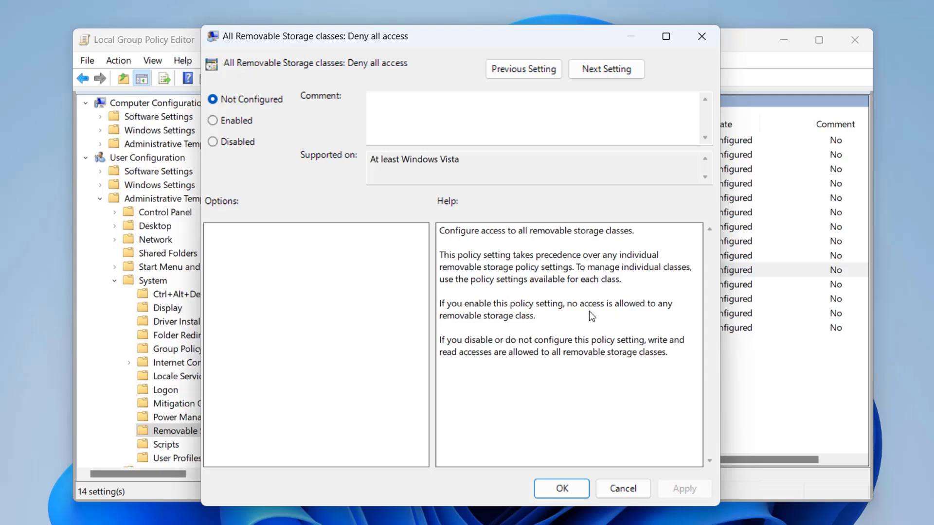
pyautogui.click(214, 121)
pyautogui.click(684, 488)
pyautogui.click(563, 489)
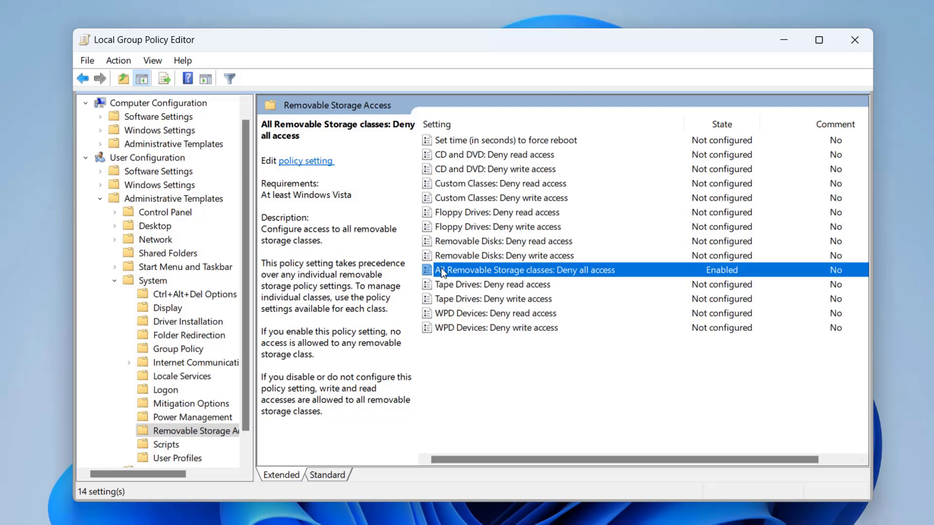
# Step: Collapse the System and Administrative Templates branches under User Configuration, and expand Administrative Templates under Computer Configuration
pyautogui.click(116, 278)
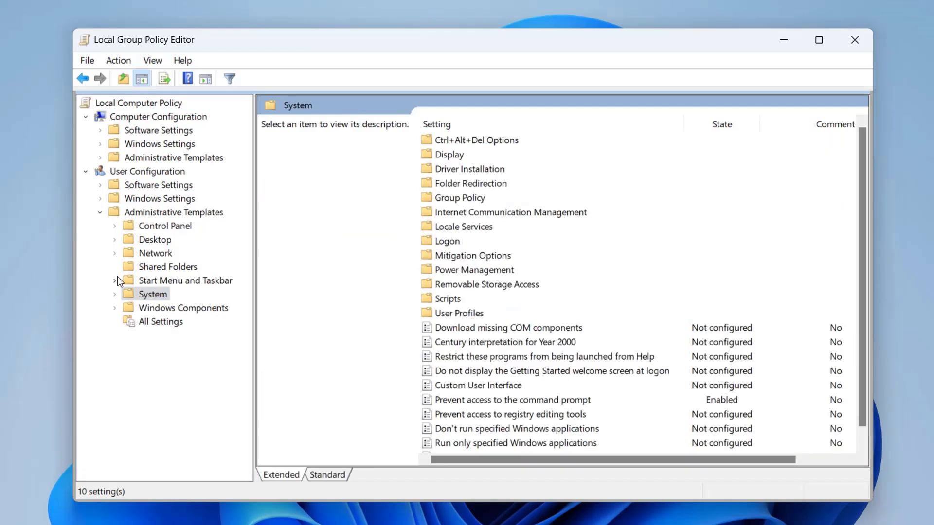
pyautogui.click(101, 214)
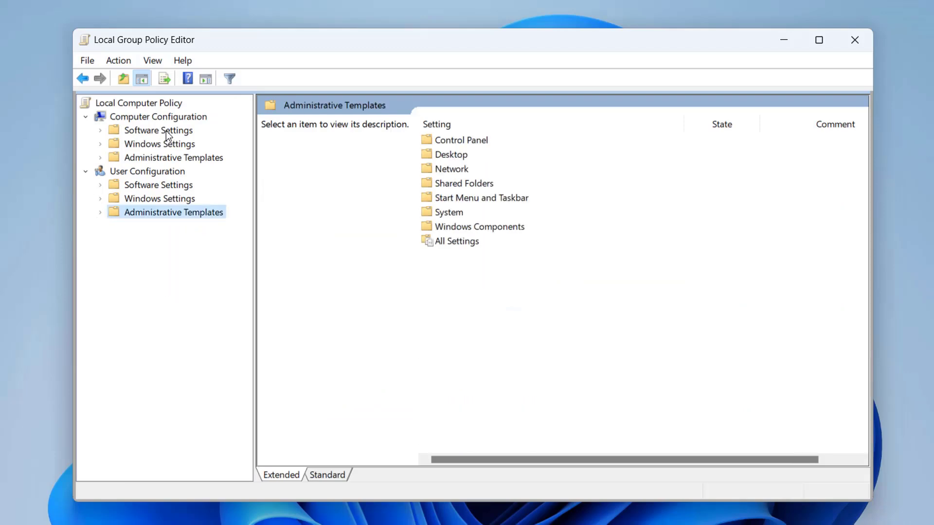
pyautogui.click(169, 116)
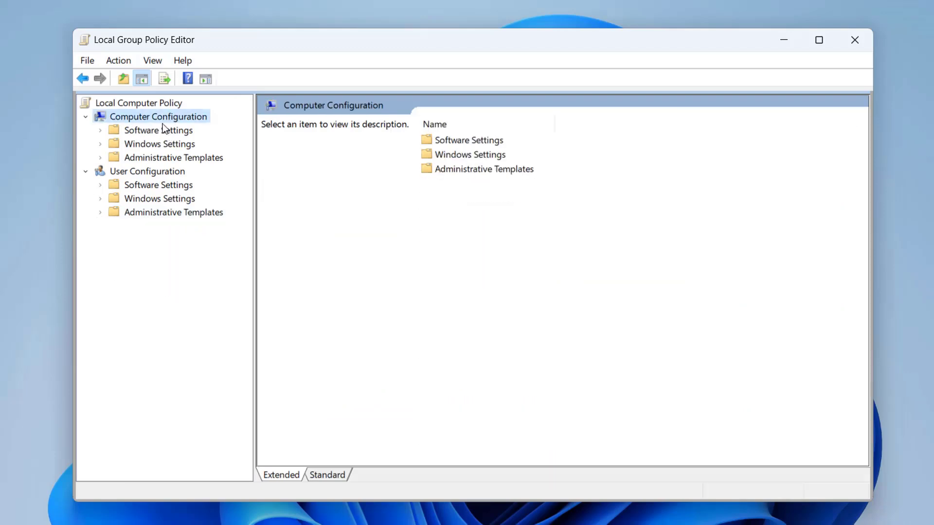
pyautogui.click(159, 160)
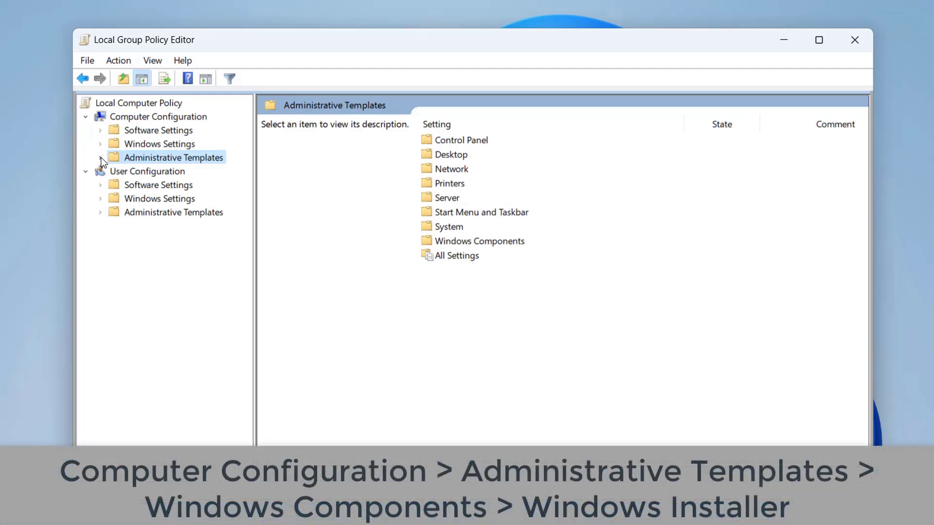
pyautogui.click(100, 158)
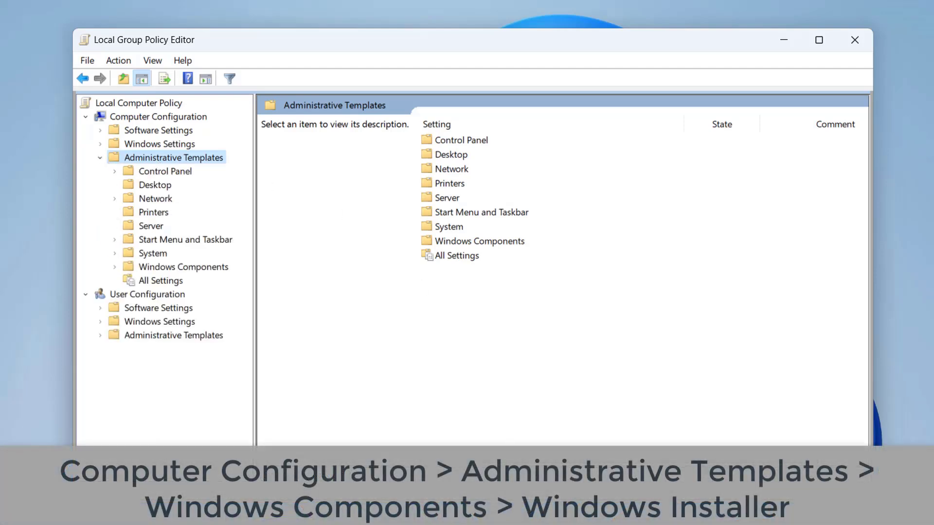
# Step: Display the Windows Installer policies in Windows Components under Computer Configuration, widening the policy tree to show full folder names
pyautogui.click(200, 269)
pyautogui.click(118, 267)
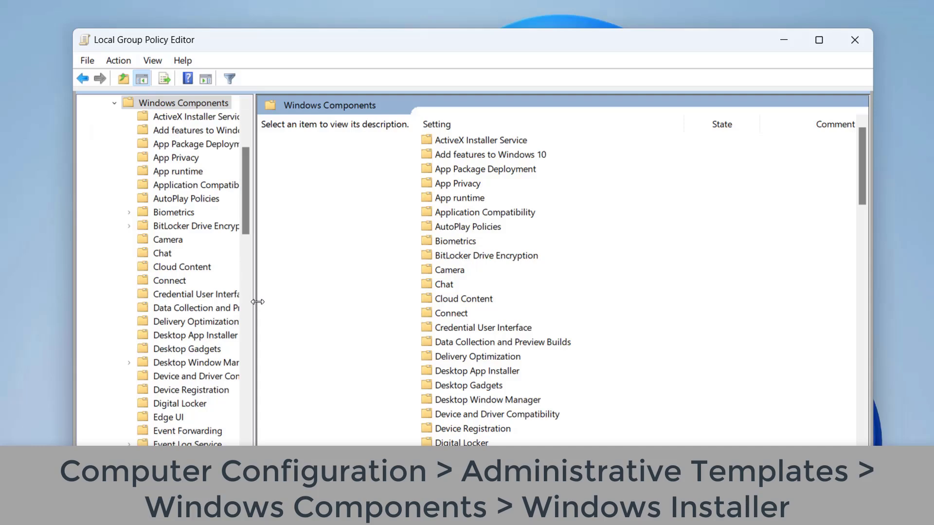
pyautogui.moveTo(255, 300); pyautogui.dragTo(318, 306)
pyautogui.moveTo(313, 192); pyautogui.dragTo(322, 405)
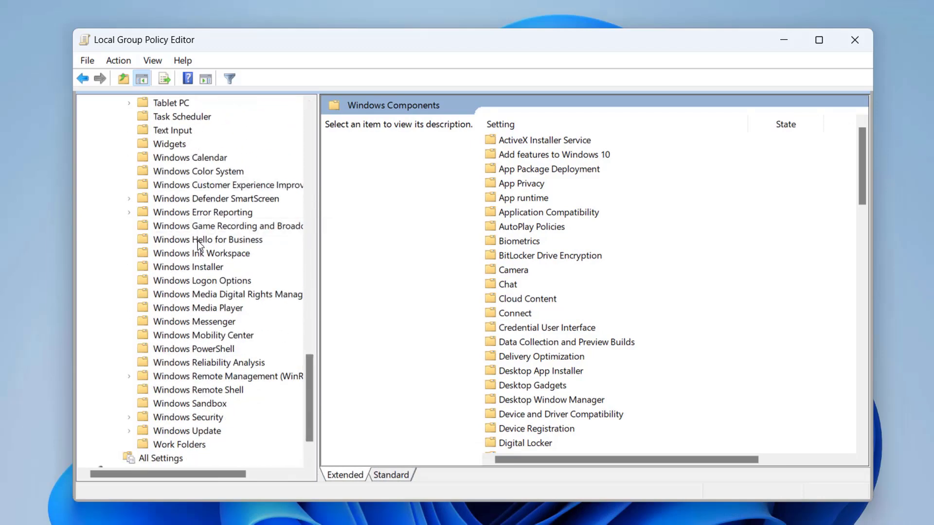
pyautogui.click(195, 267)
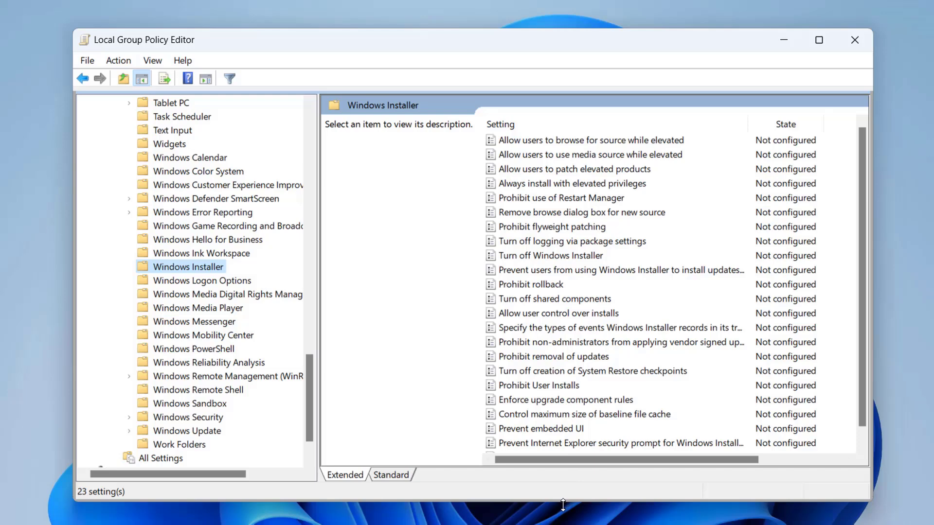
# Step: Enable the policy "Prohibit User Installs" with User Install Behavior set to Hide User Installs, and apply it
pyautogui.scroll(-1, 608, 245)
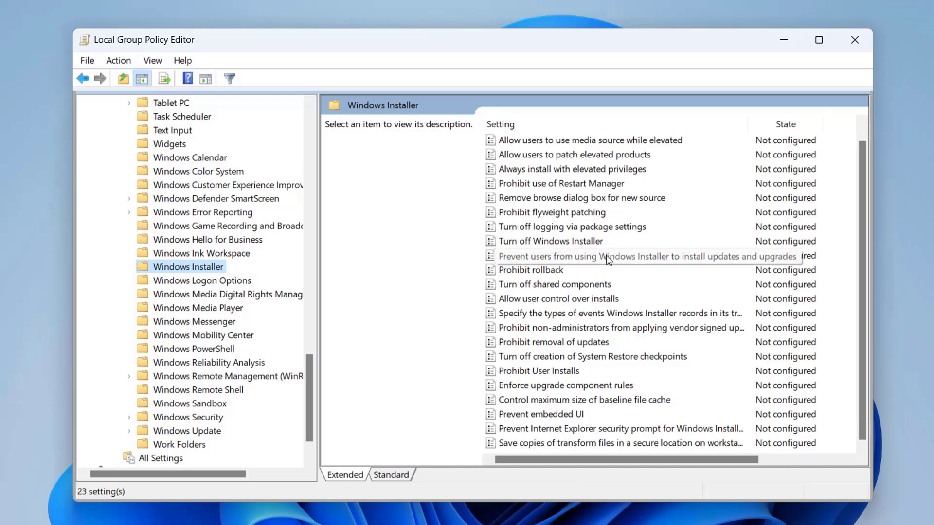
pyautogui.click(556, 372)
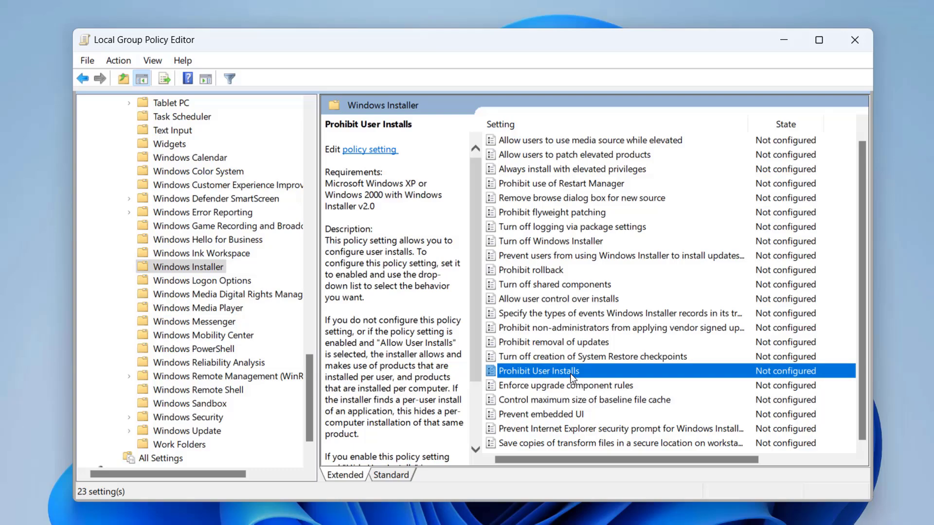
pyautogui.doubleClick(572, 372)
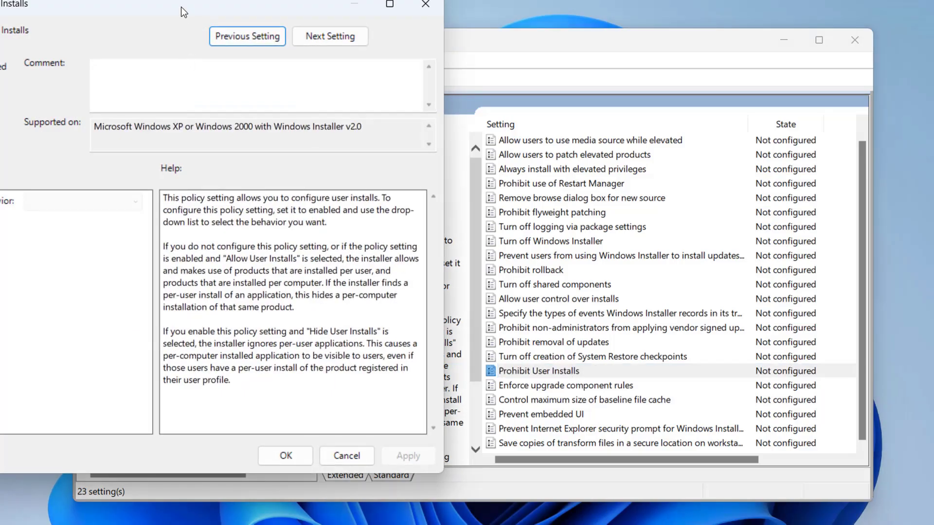
pyautogui.moveTo(179, 7); pyautogui.dragTo(484, 28)
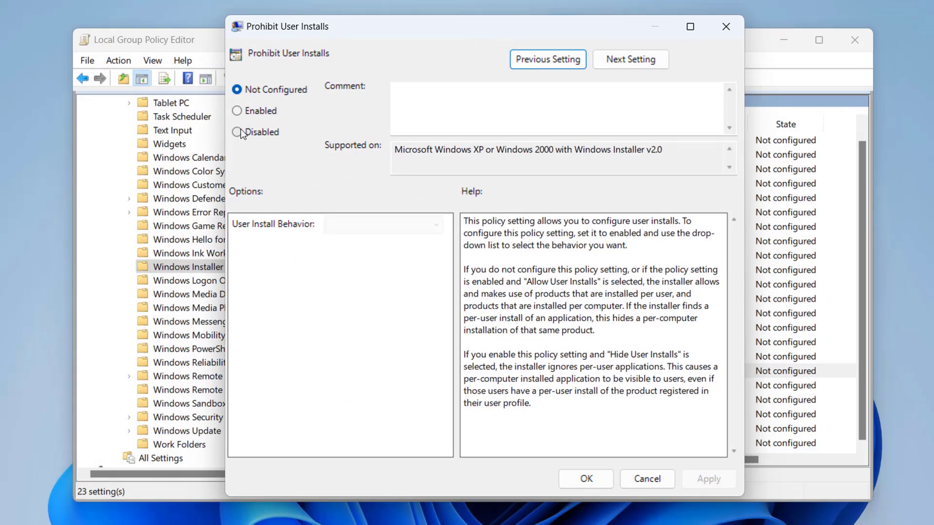
pyautogui.click(237, 112)
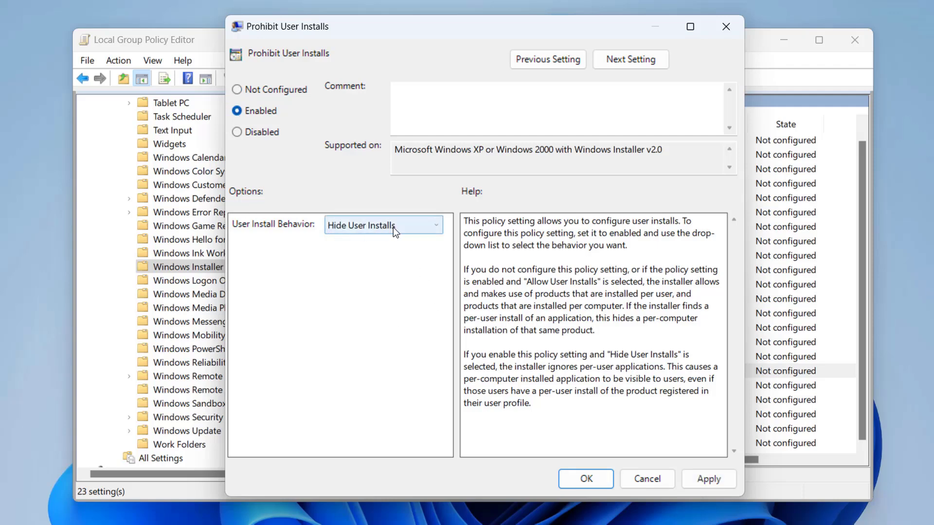
pyautogui.click(440, 228)
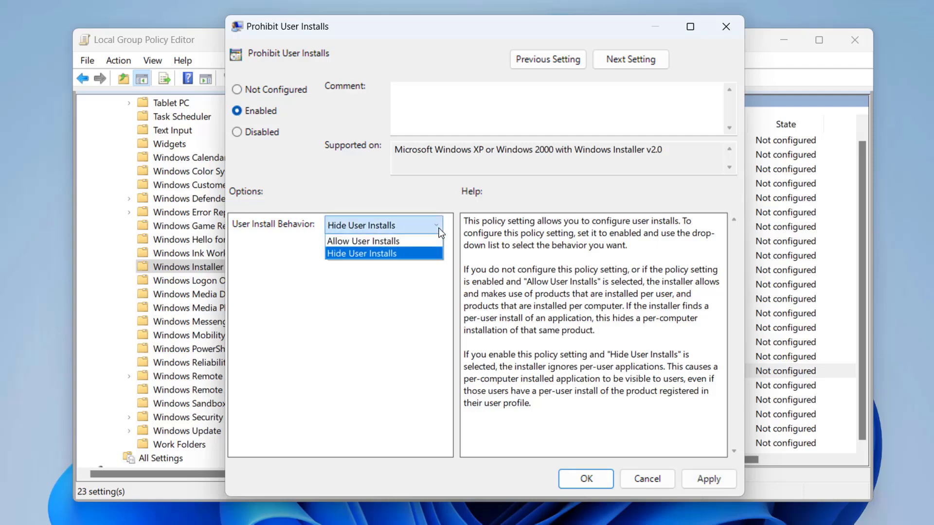
pyautogui.click(437, 228)
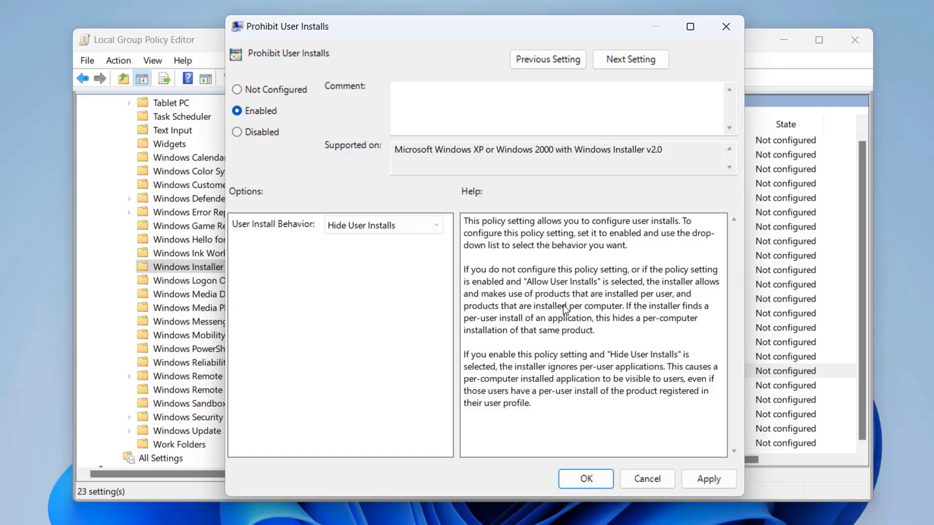
pyautogui.click(435, 233)
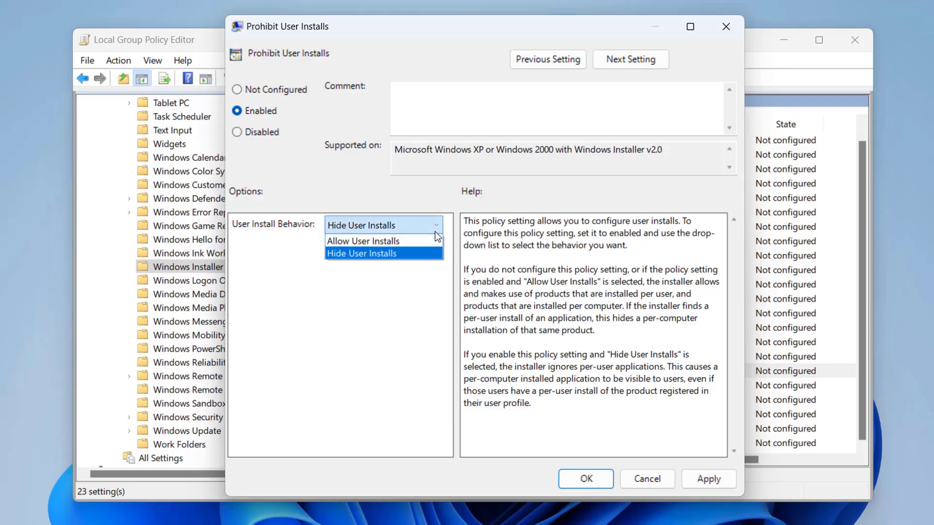
pyautogui.click(435, 232)
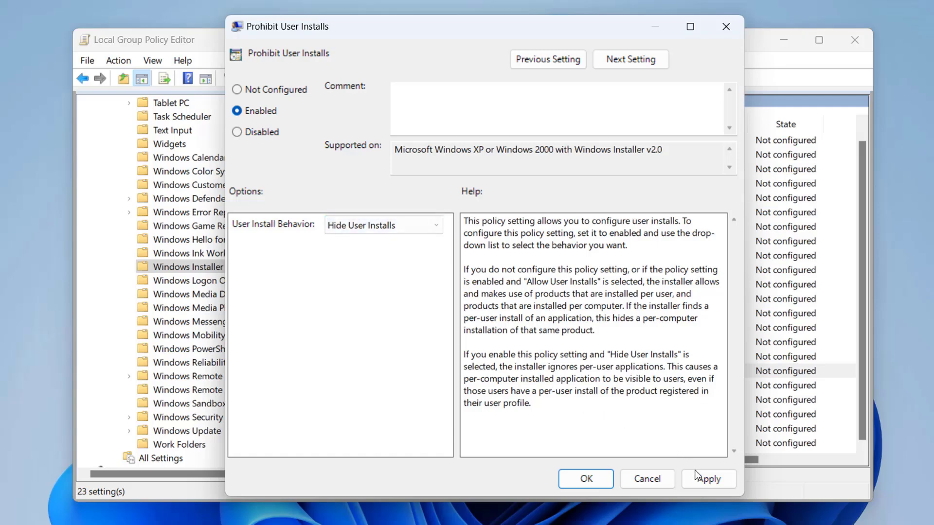
pyautogui.click(704, 479)
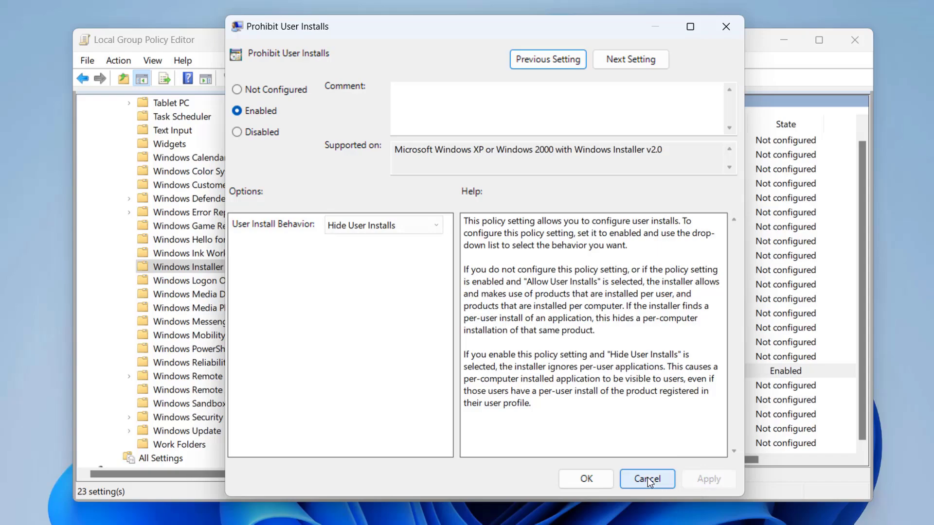
pyautogui.click(585, 478)
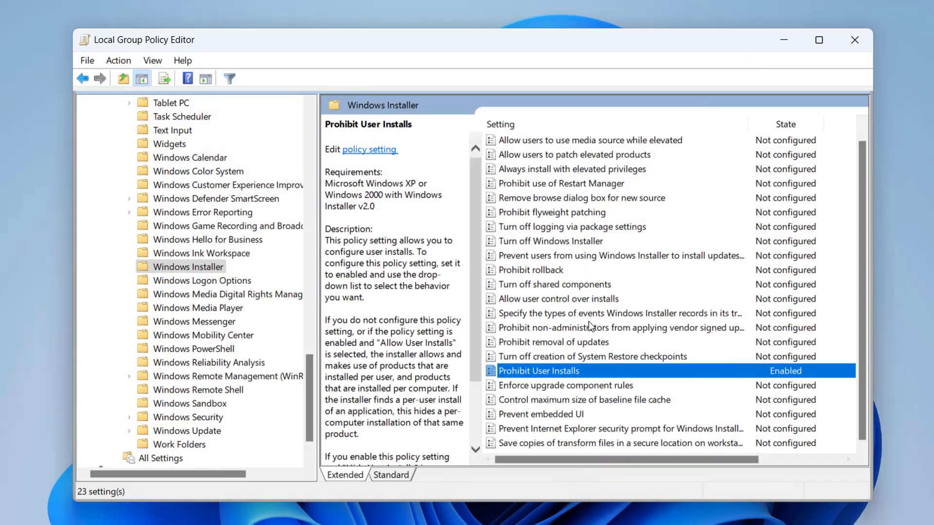
# Step: Enable the policy "Turn off Windows Installer" with Disable Windows Installer set to Always, and apply it
pyautogui.click(569, 241)
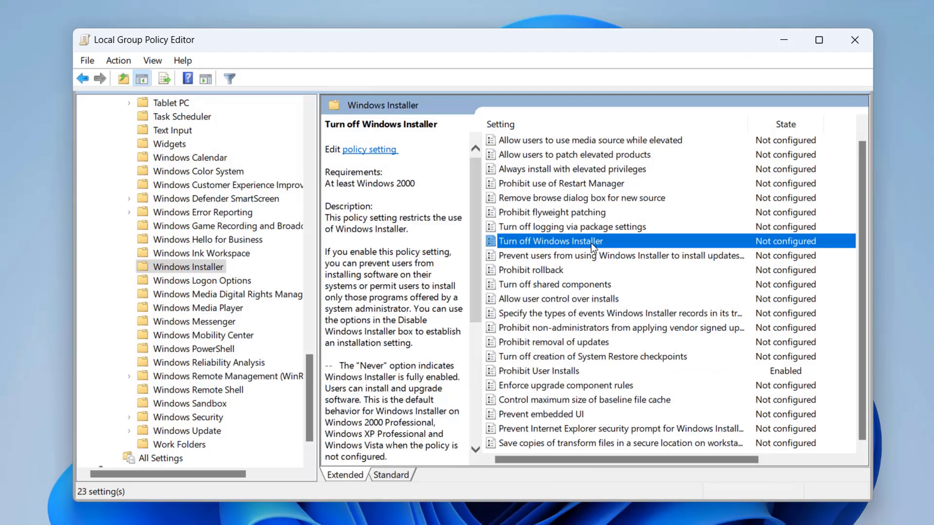
pyautogui.doubleClick(591, 243)
pyautogui.moveTo(320, 22); pyautogui.dragTo(586, 30)
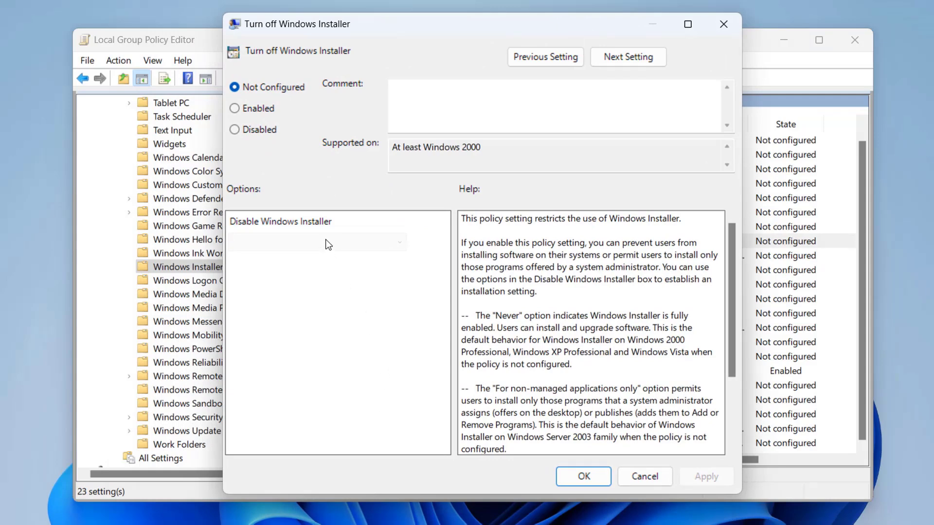
pyautogui.click(255, 106)
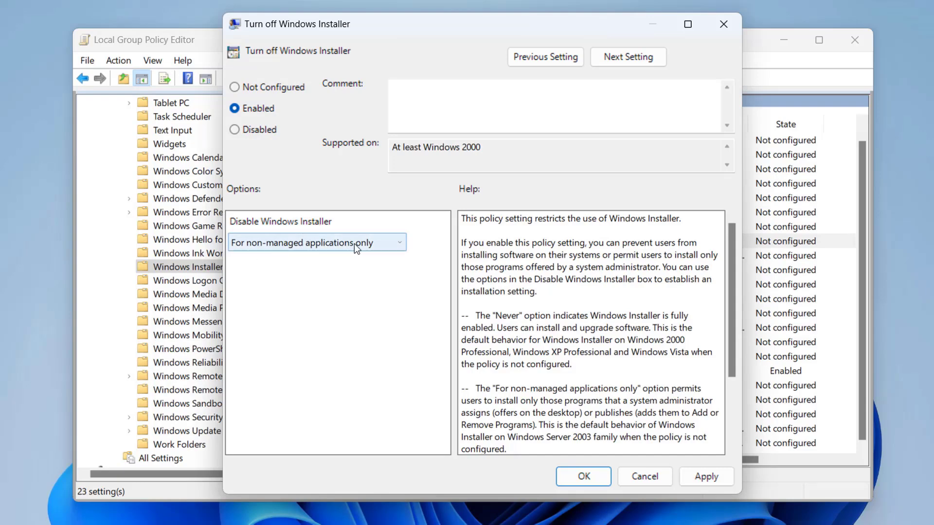
pyautogui.click(400, 241)
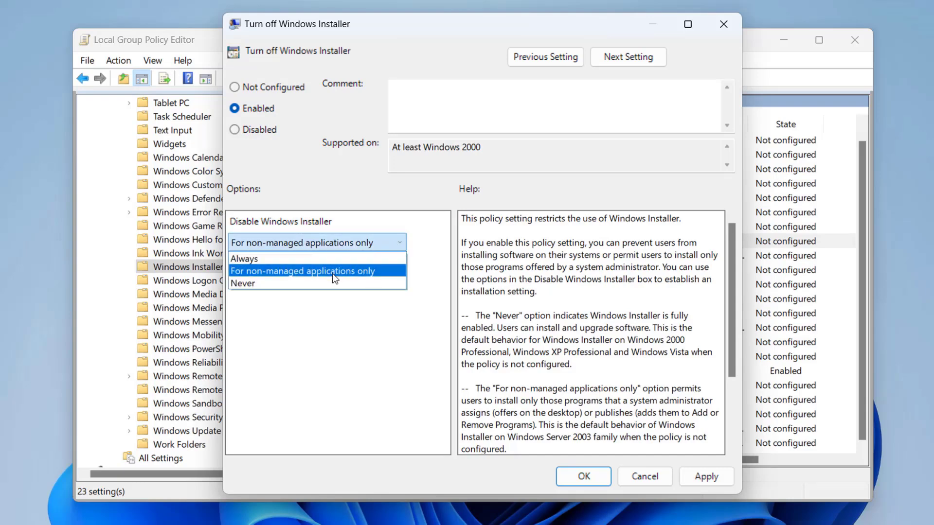
pyautogui.press('Up')
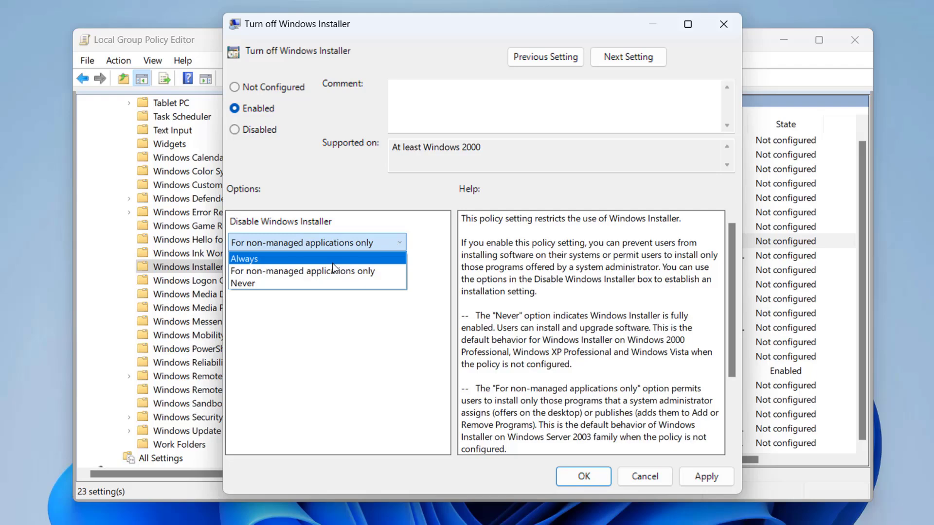
pyautogui.click(332, 263)
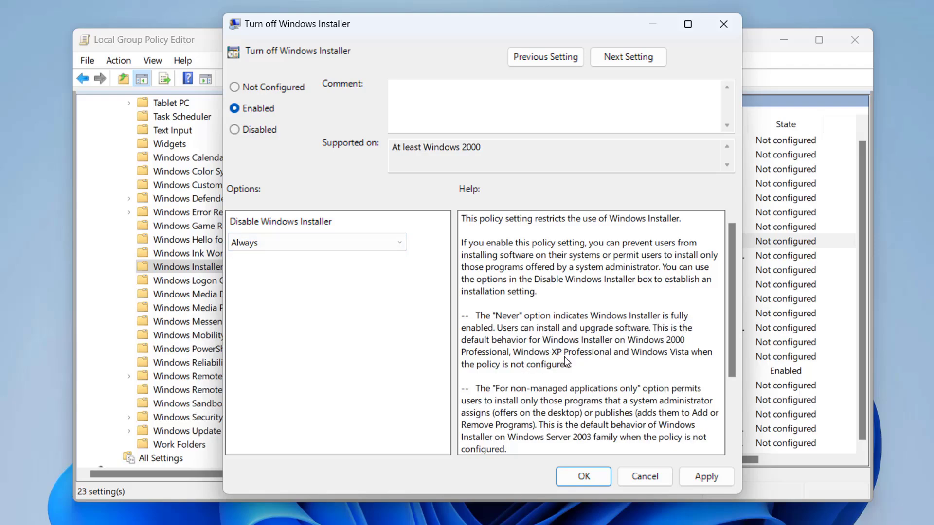
pyautogui.scroll(-1, 565, 358)
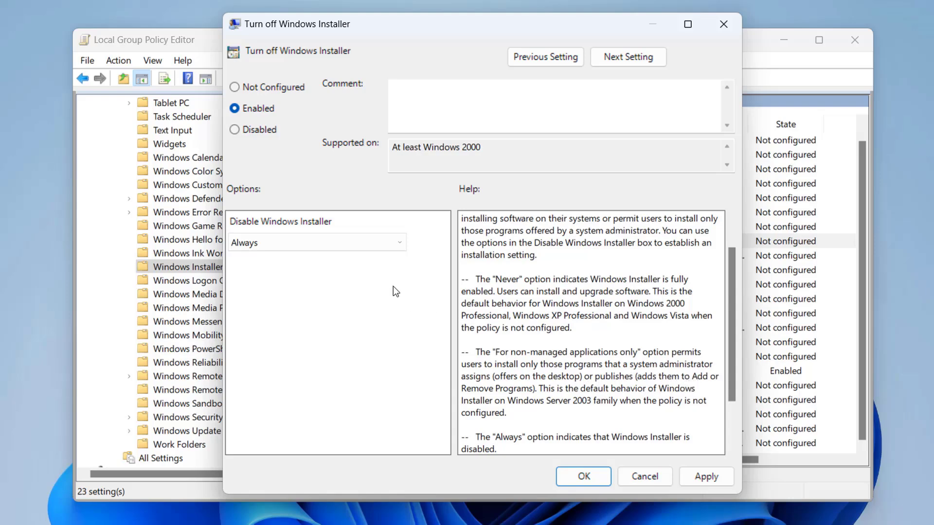
pyautogui.click(362, 248)
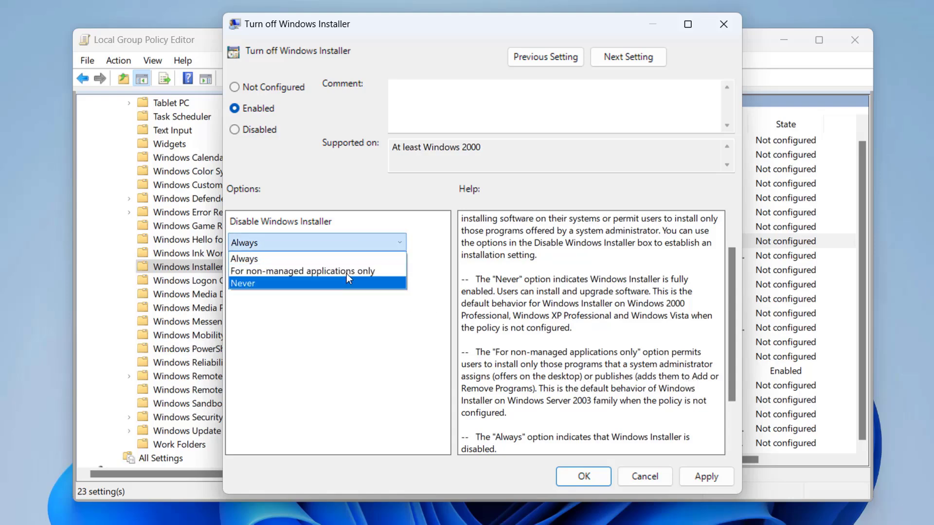
pyautogui.scroll(-1, 520, 314)
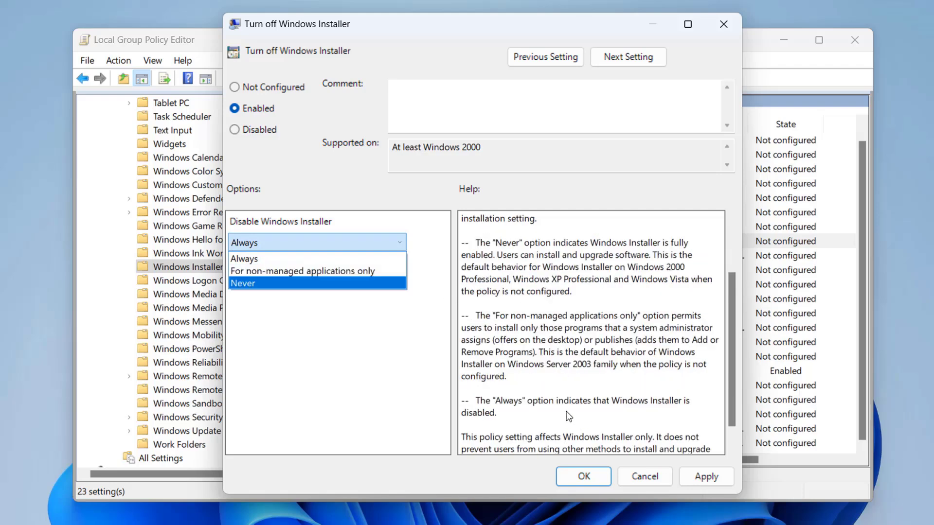
pyautogui.click(296, 260)
pyautogui.click(706, 477)
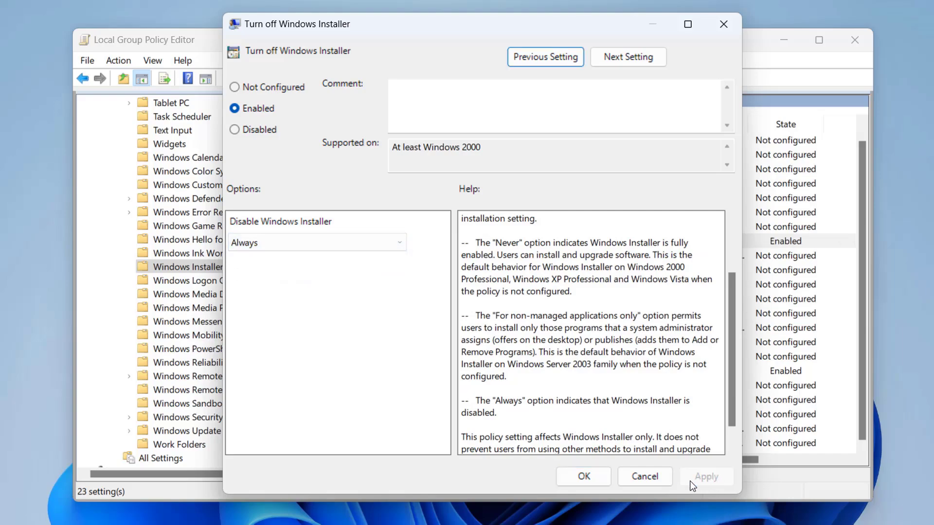
pyautogui.click(591, 475)
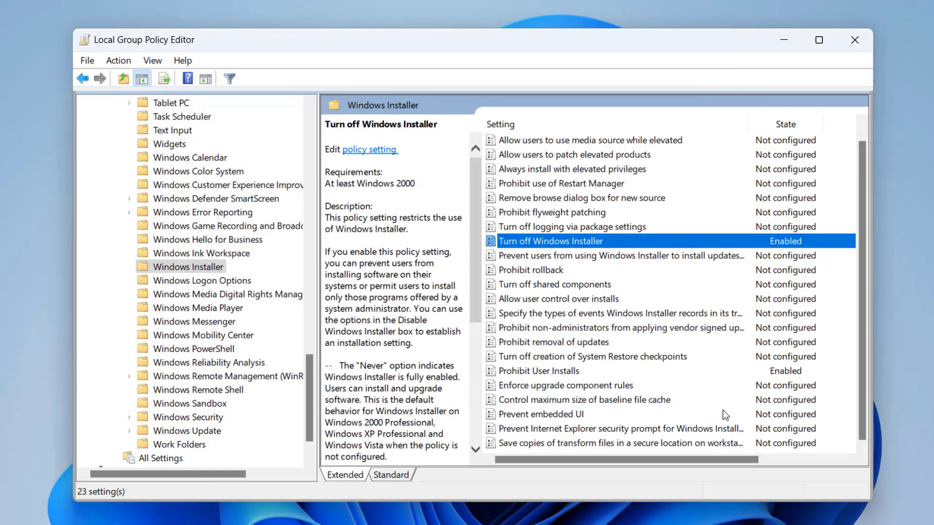
# Step: Collapse the Windows Components and Administrative Templates branches under Computer Configuration
pyautogui.scroll(20, 250, 188)
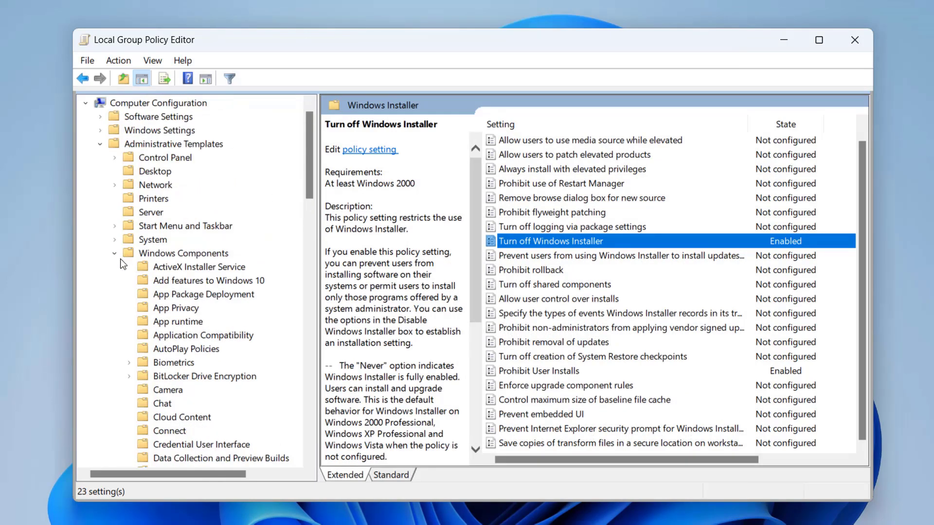
pyautogui.click(115, 254)
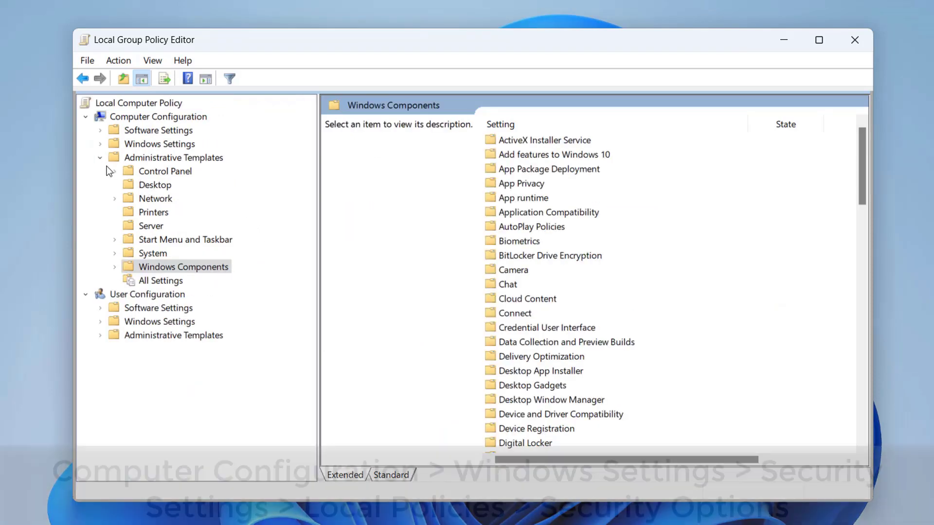
pyautogui.click(100, 157)
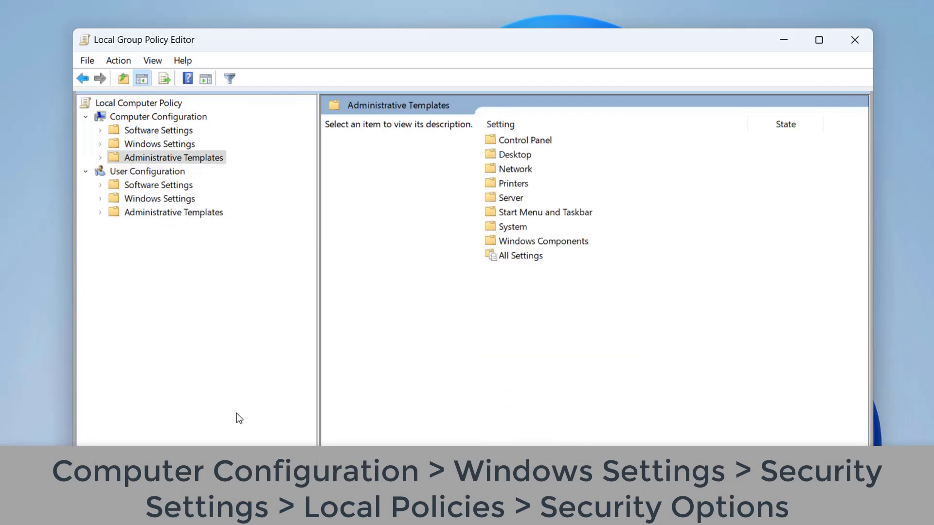
pyautogui.click(101, 158)
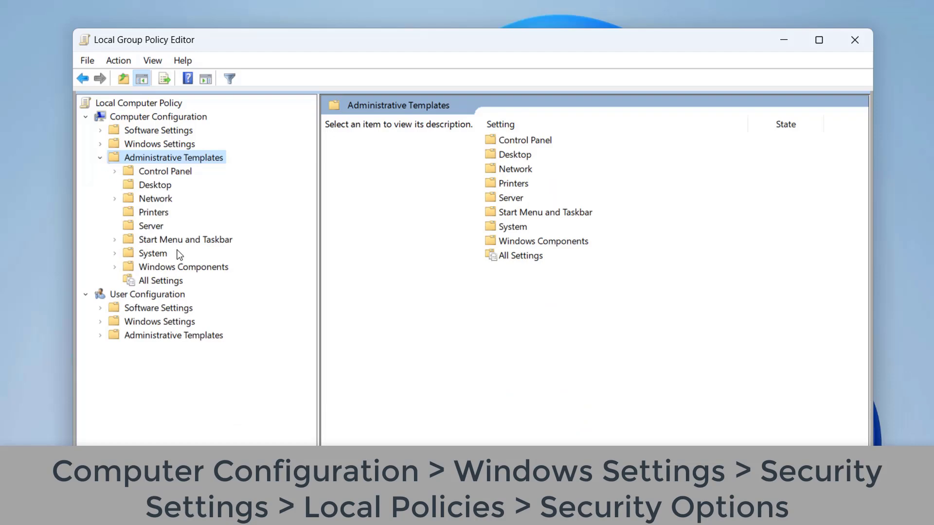
pyautogui.click(147, 254)
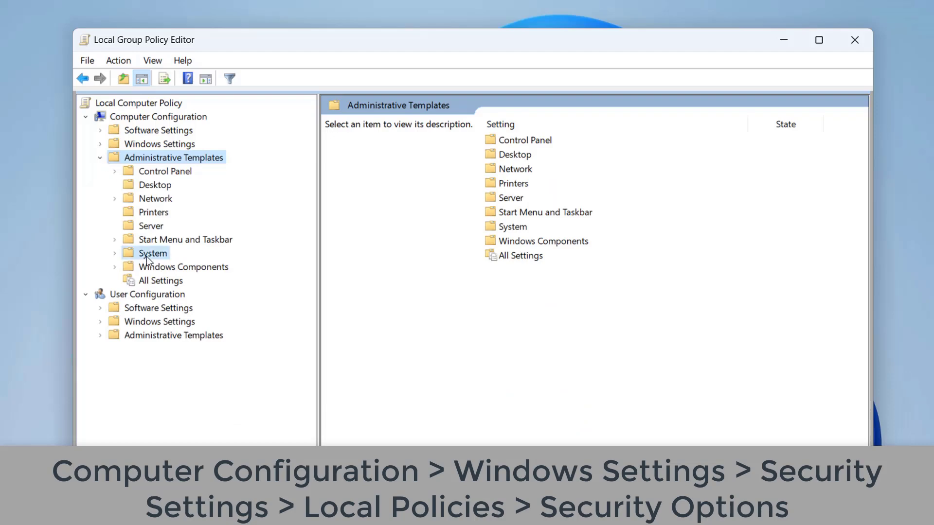
pyautogui.click(115, 253)
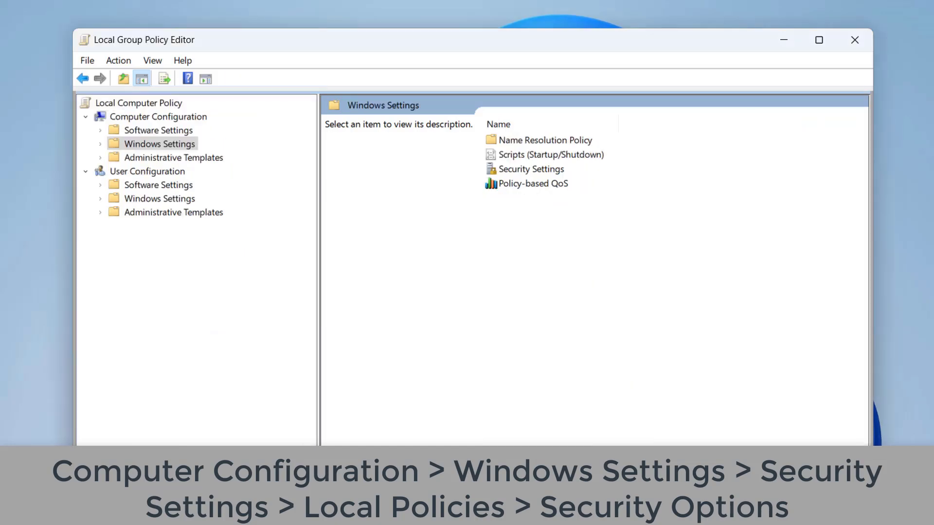
pyautogui.click(169, 130)
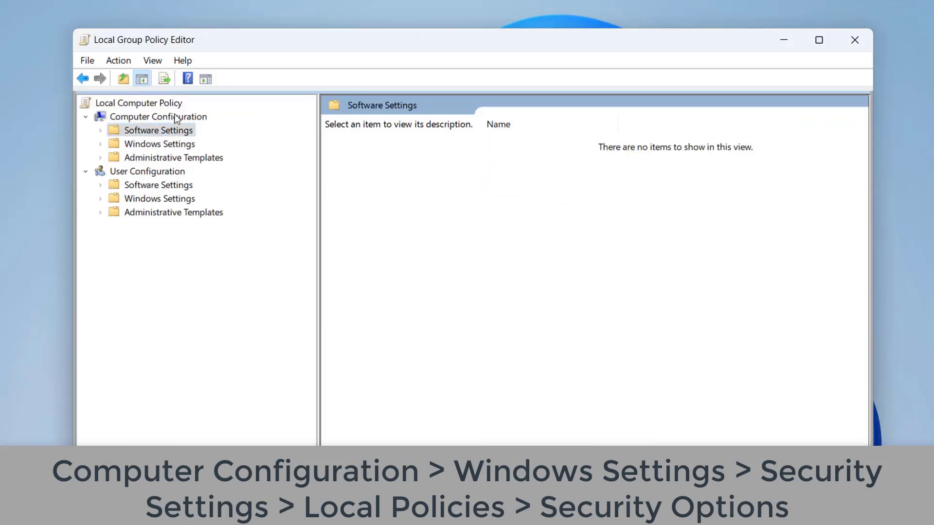
pyautogui.click(159, 119)
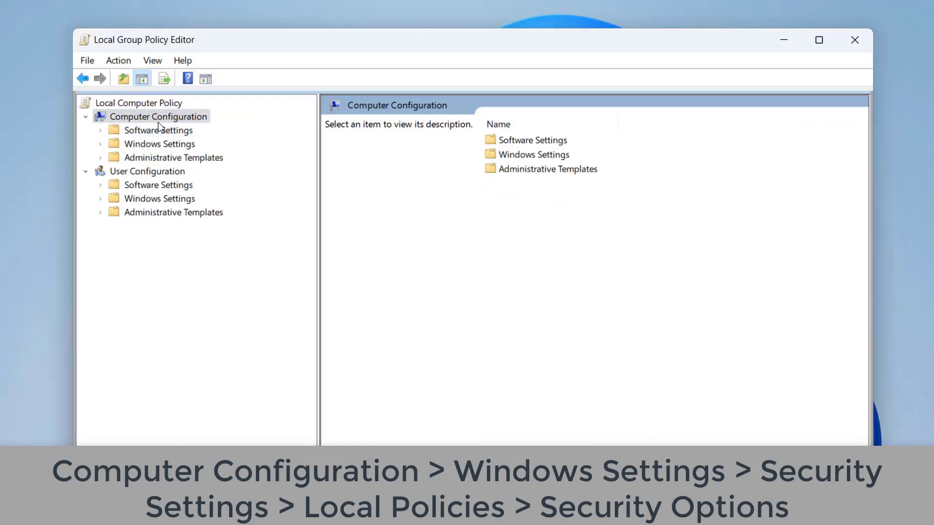
# Step: Display the Security Options policies in Local Policies, within Security Settings of Windows Settings under Computer Configuration
pyautogui.click(177, 145)
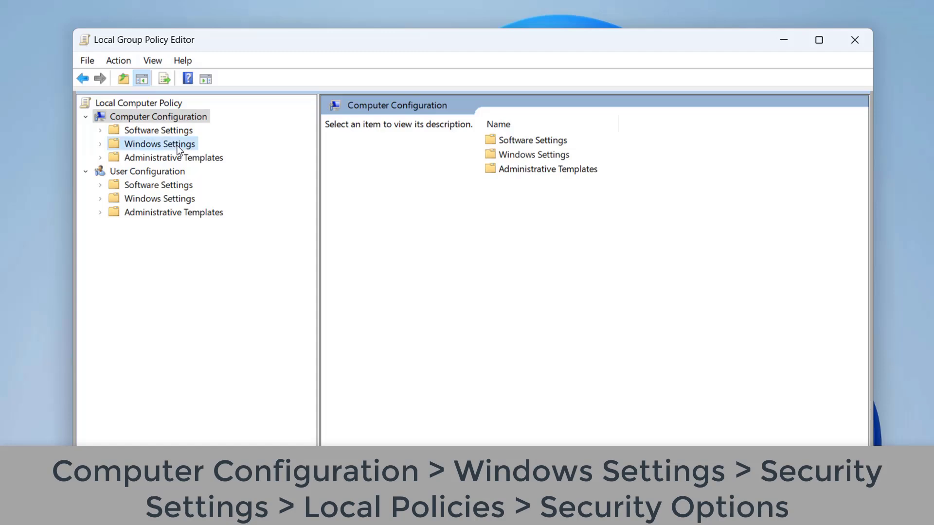
pyautogui.click(101, 144)
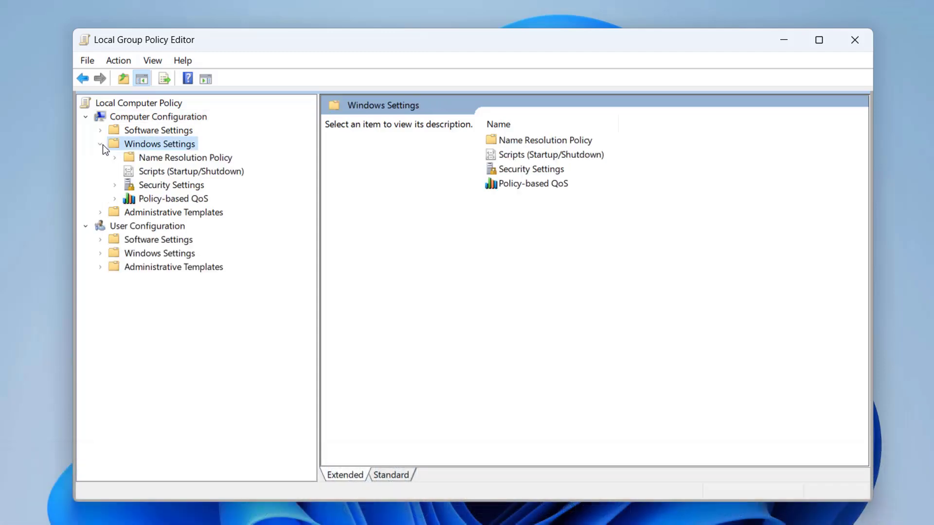
pyautogui.click(165, 188)
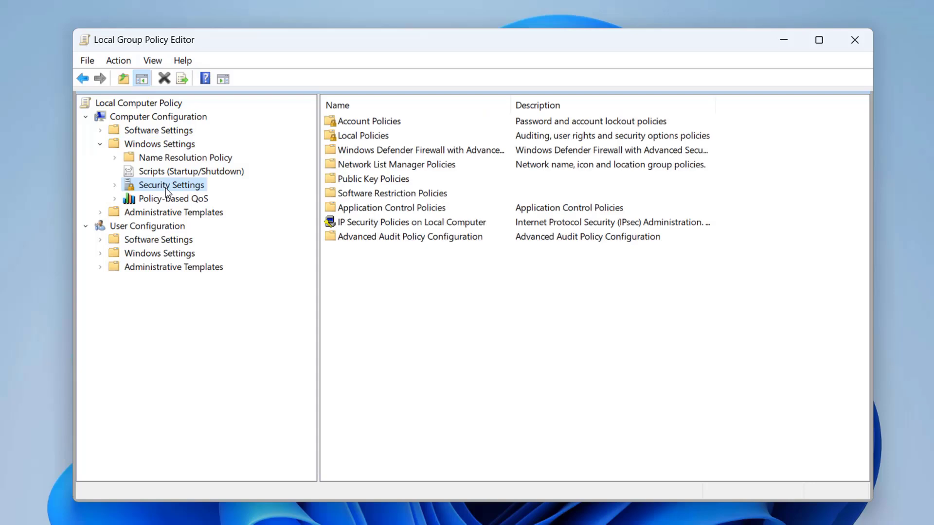
pyautogui.click(379, 137)
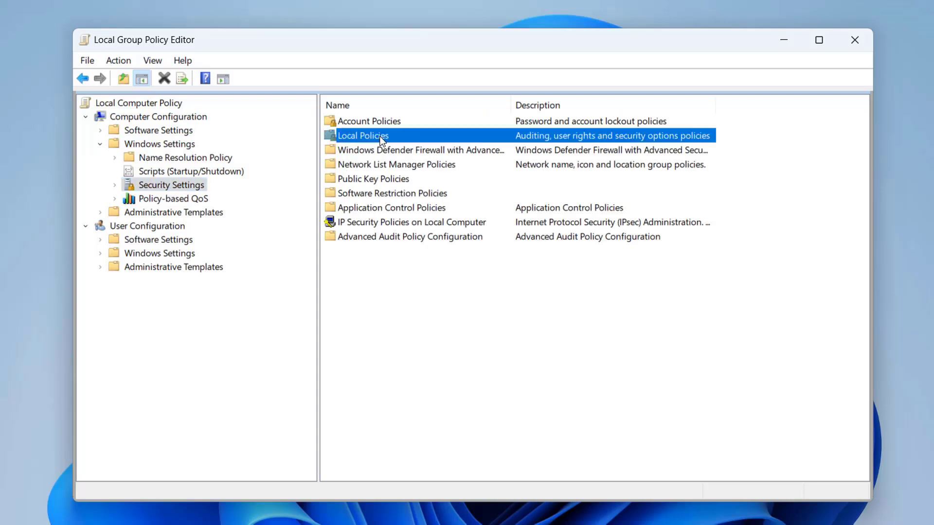
pyautogui.doubleClick(382, 138)
pyautogui.click(385, 151)
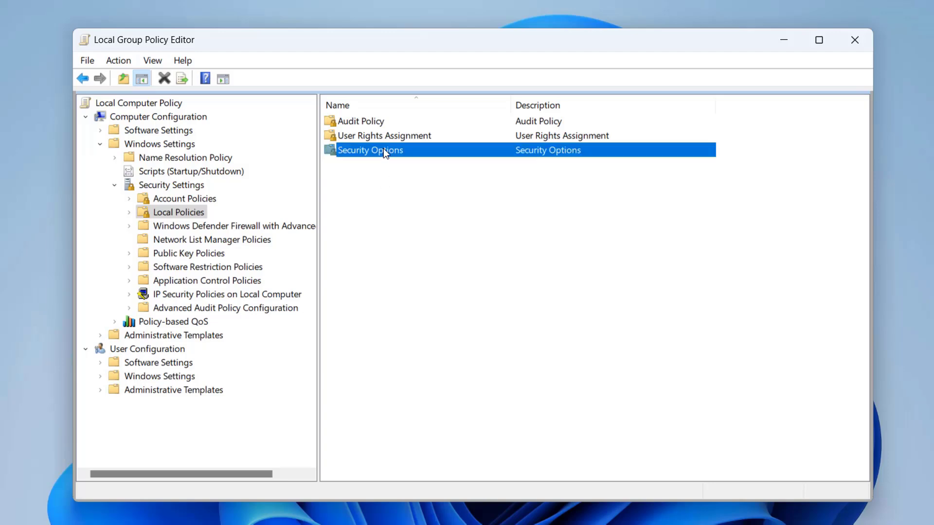
pyautogui.doubleClick(384, 151)
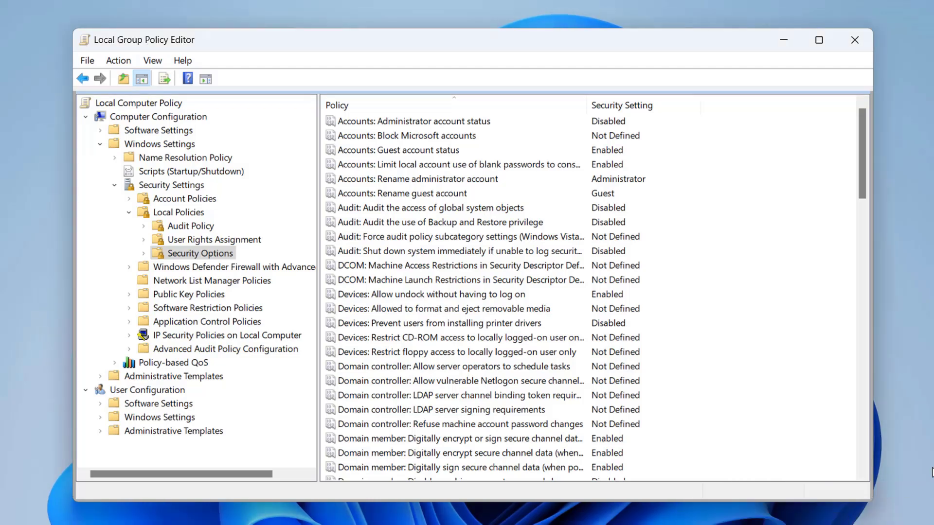
# Step: Review the explanation of the policy "Accounts: Guest account status", set the policy to Disabled and apply it
pyautogui.click(415, 151)
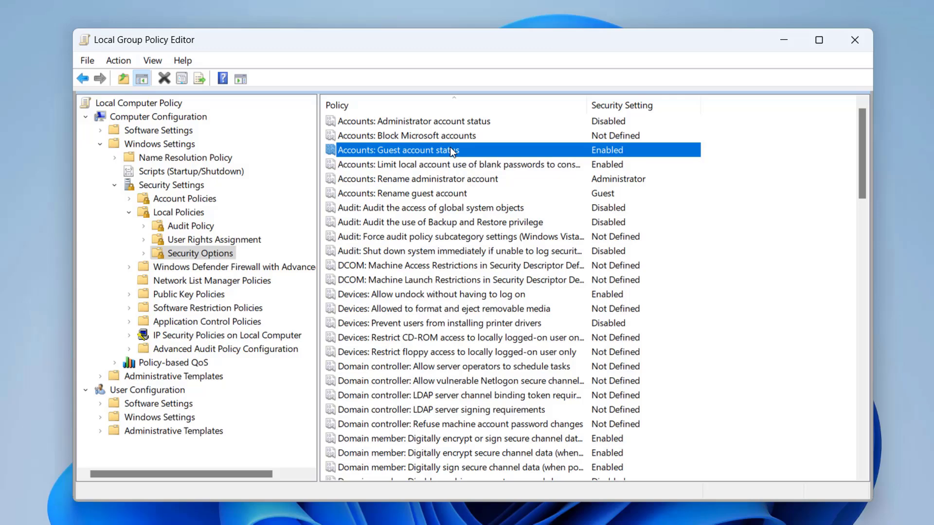
pyautogui.doubleClick(452, 152)
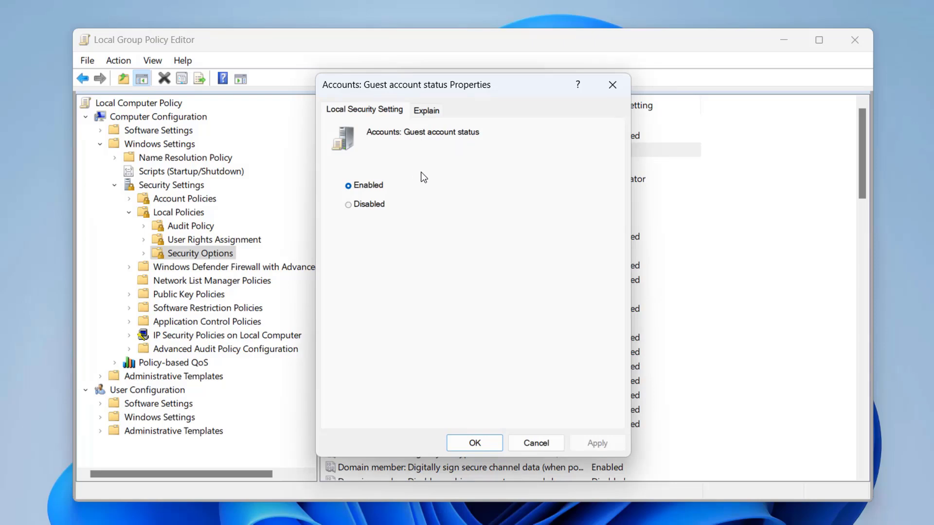
pyautogui.click(430, 111)
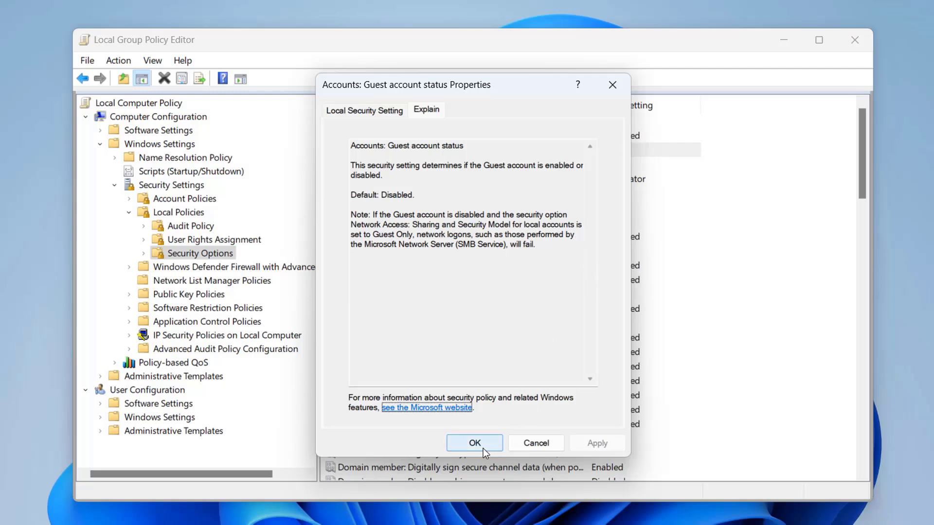
pyautogui.click(379, 113)
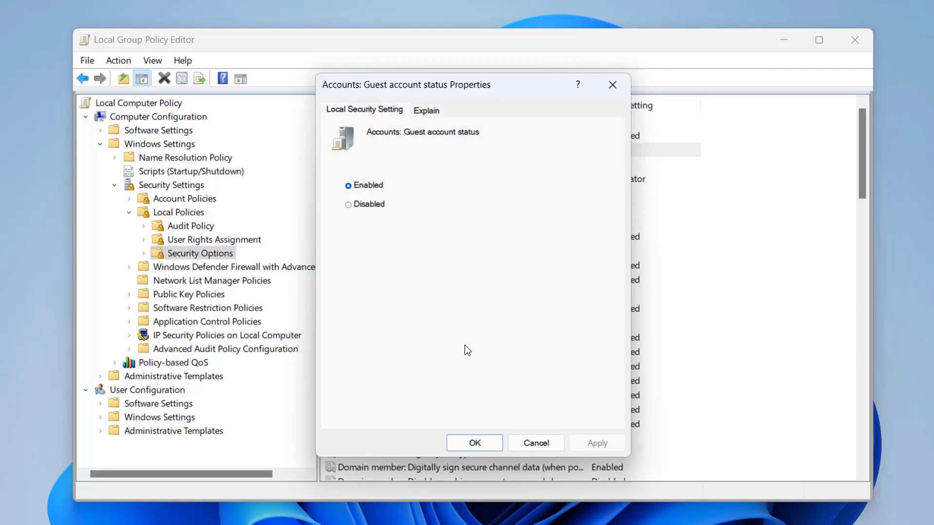
pyautogui.click(523, 445)
pyautogui.click(357, 206)
pyautogui.click(597, 442)
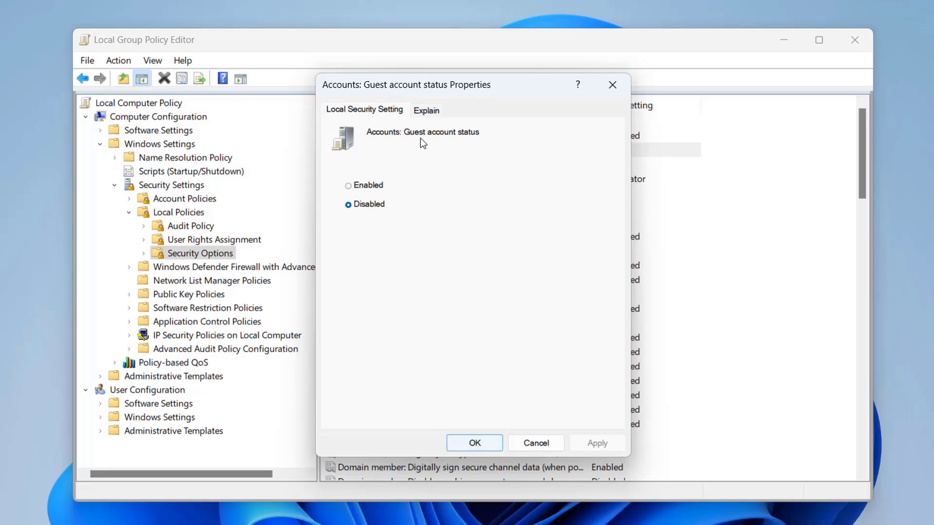
pyautogui.click(425, 111)
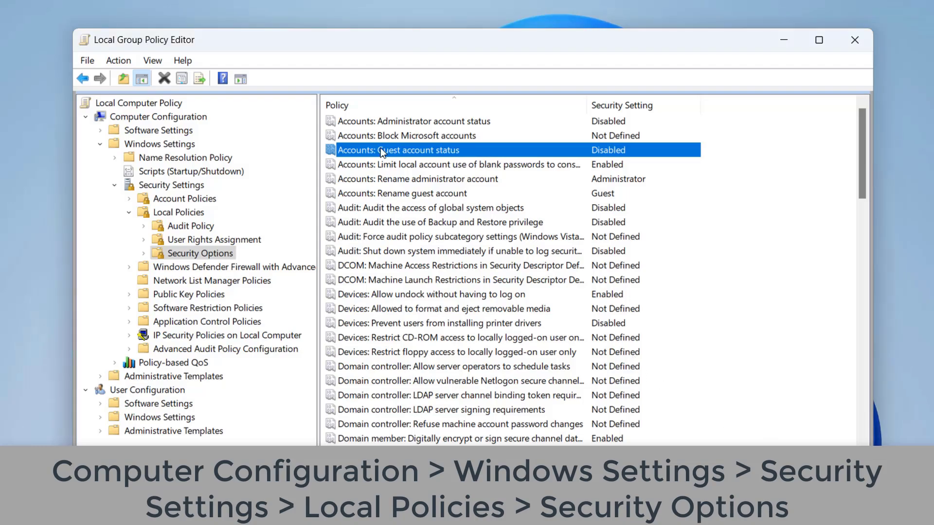
# Step: Examine the setting and explanation of "Network security: Do not store LAN Manager hash value on next password change", leaving without changes
pyautogui.scroll(-3, 415, 292)
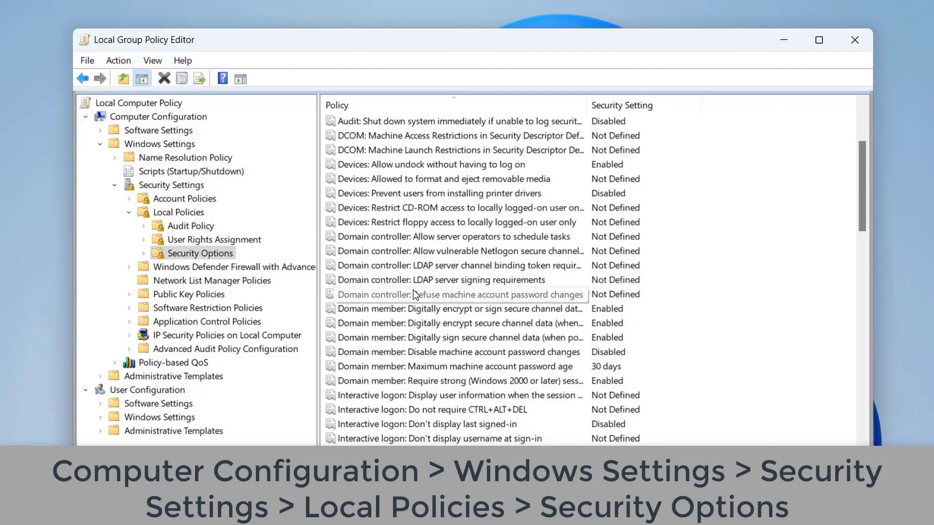
pyautogui.scroll(-9, 413, 292)
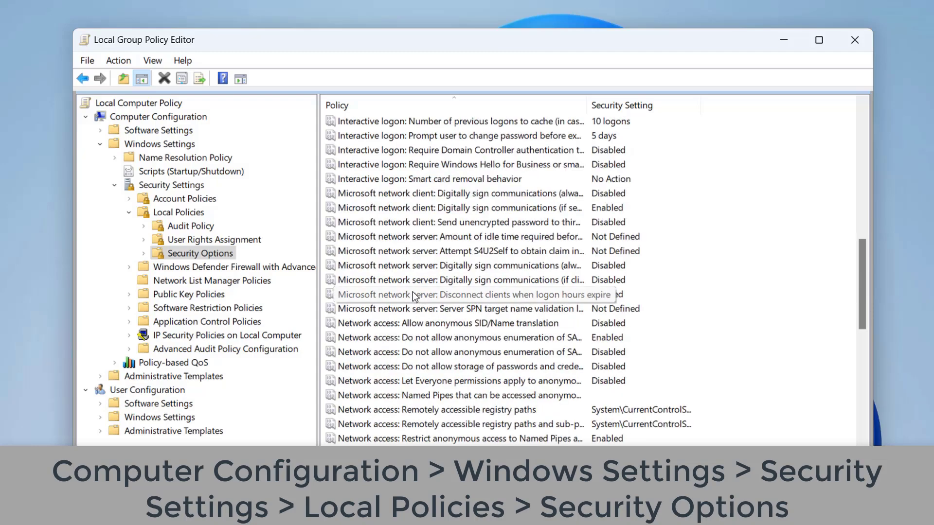
pyautogui.scroll(-2, 414, 296)
pyautogui.scroll(-4, 452, 411)
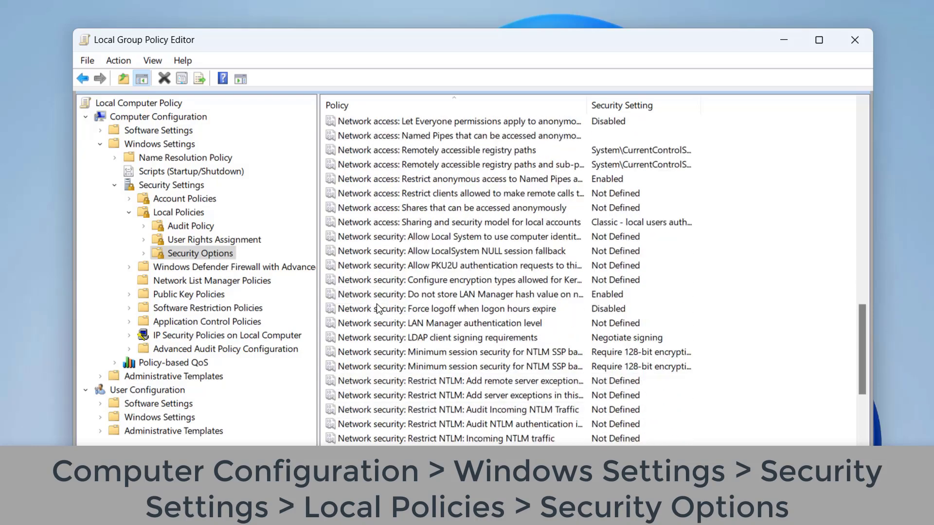
pyautogui.click(398, 297)
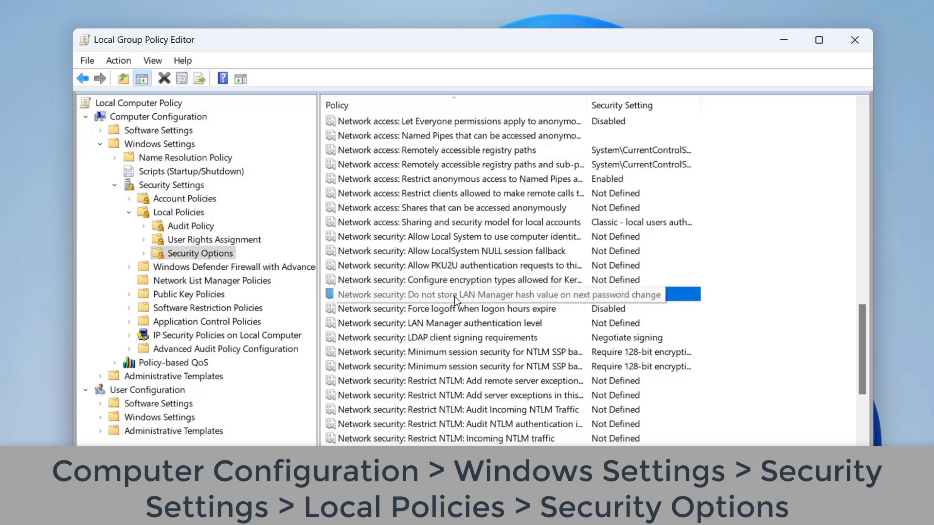
pyautogui.doubleClick(557, 294)
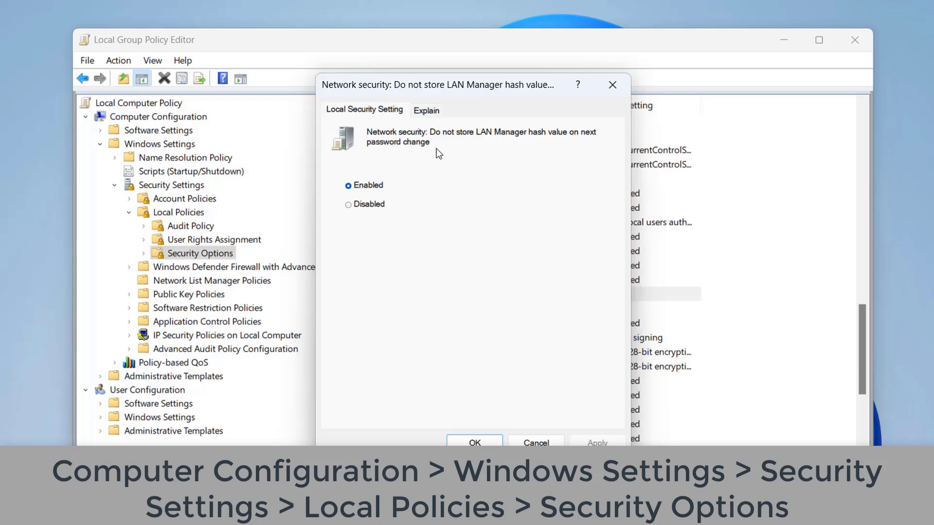
pyautogui.click(426, 110)
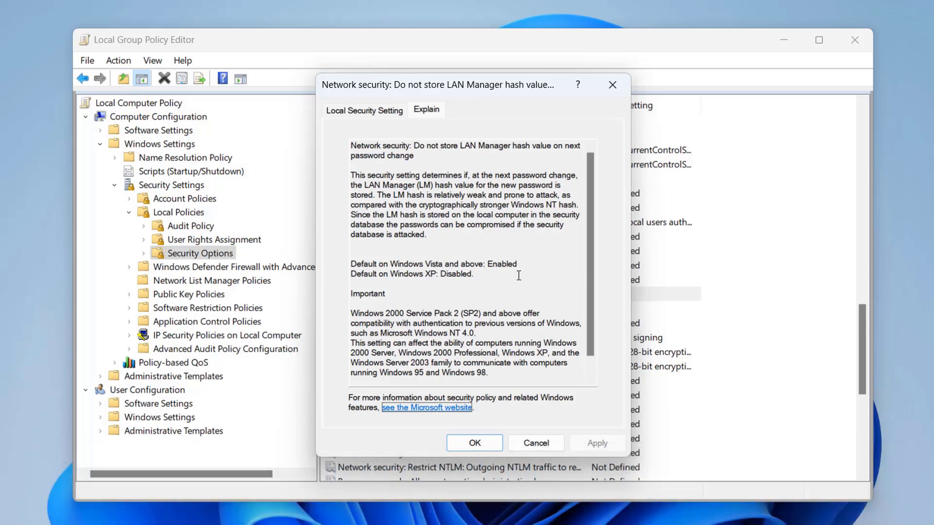
pyautogui.press('Escape')
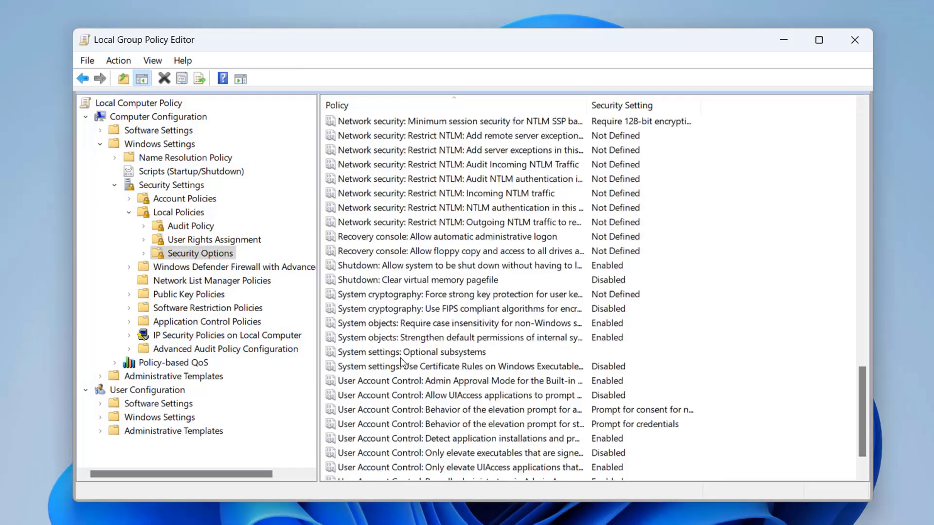
# Step: Display the Audit Policy list under Local Policies and examine the properties of "Audit logon events" without changing them
pyautogui.click(199, 224)
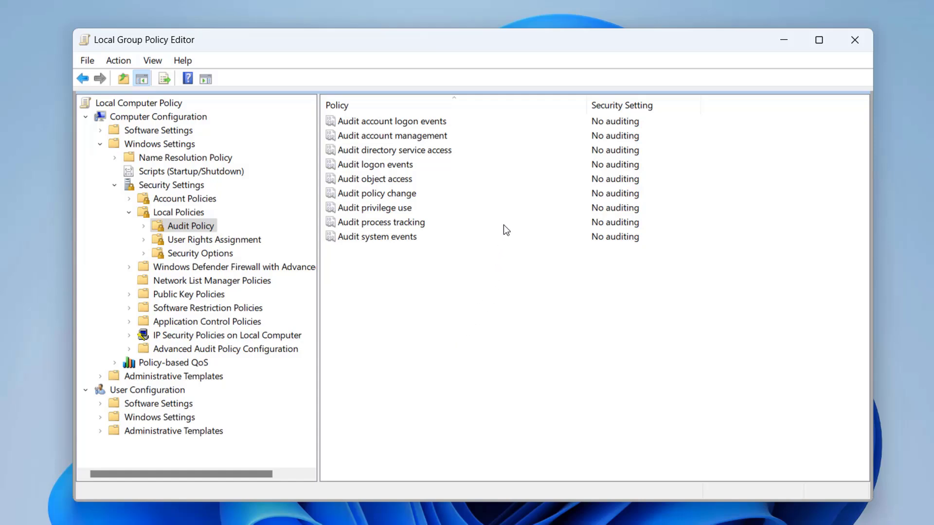
pyautogui.click(390, 165)
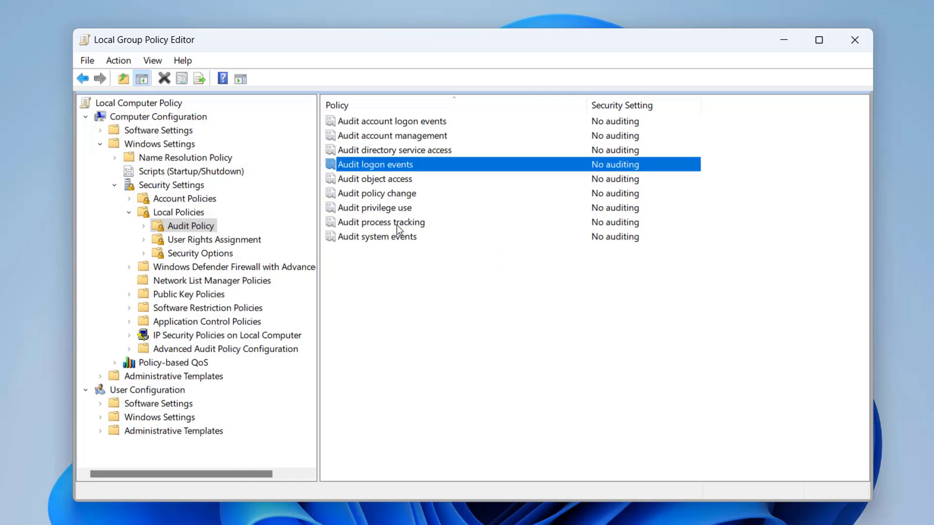
pyautogui.click(398, 224)
pyautogui.click(390, 195)
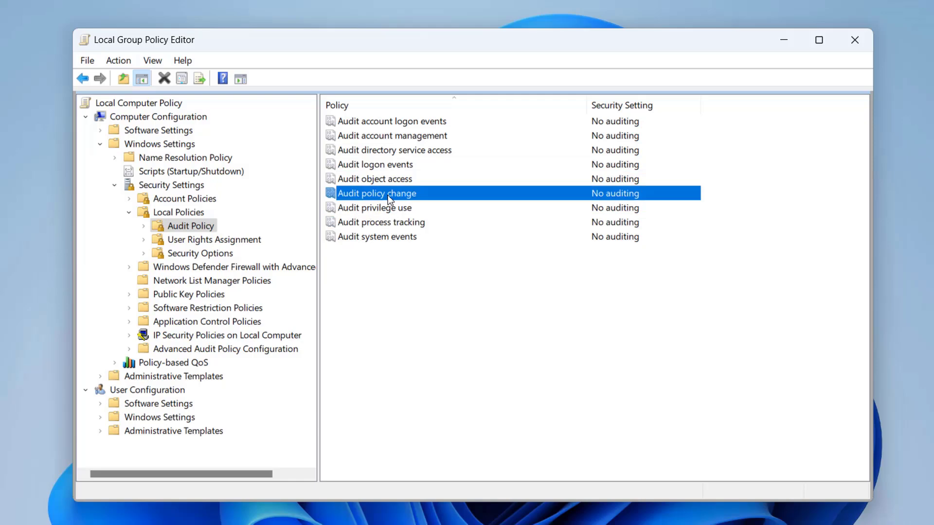
pyautogui.doubleClick(395, 167)
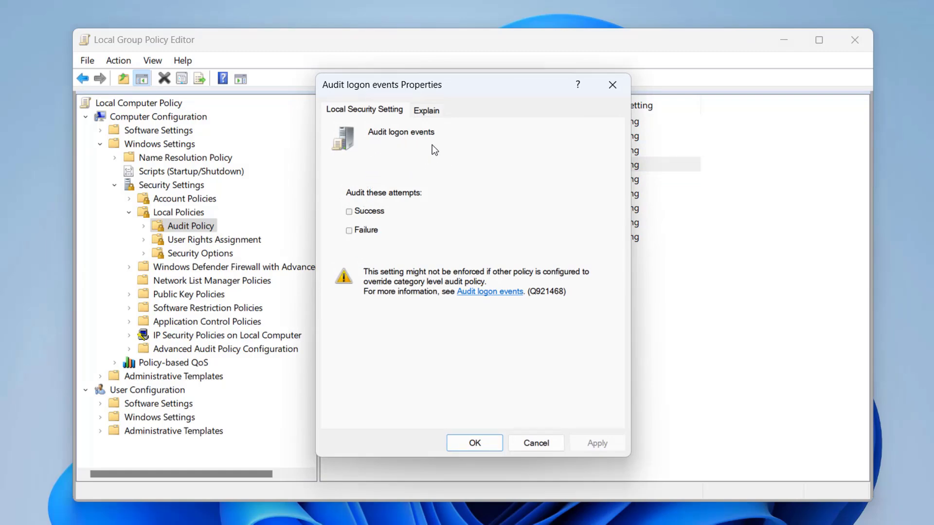
pyautogui.click(605, 86)
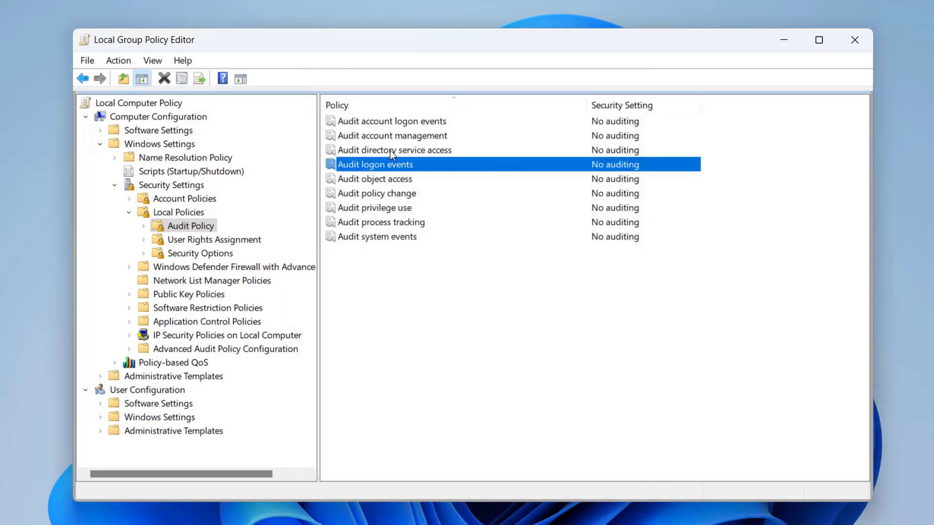
# Step: Examine the audit options of the policy "Audit account logon events" and close its properties without changes
pyautogui.click(405, 123)
pyautogui.doubleClick(406, 123)
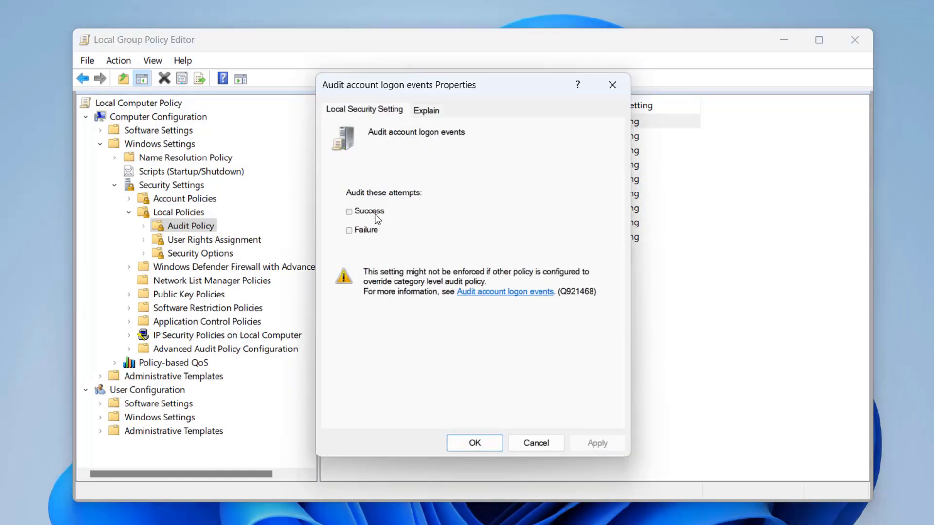
pyautogui.click(612, 85)
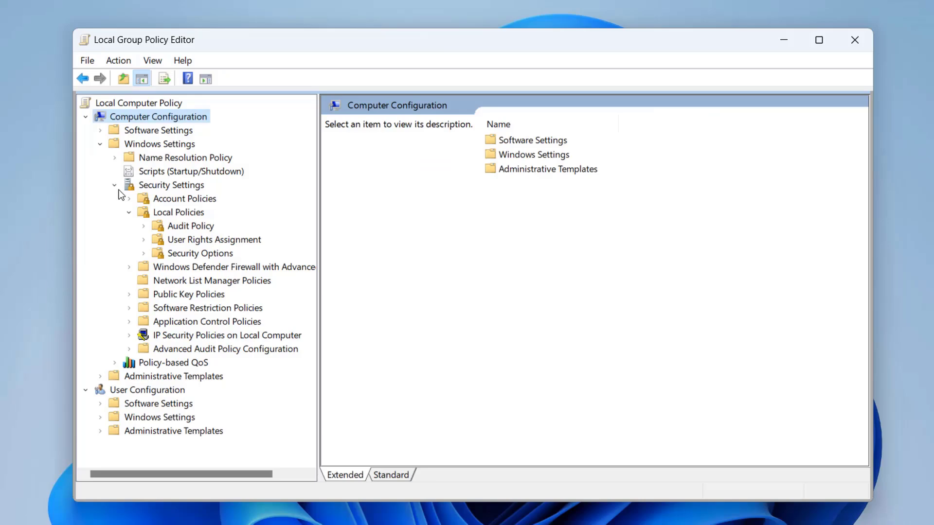
# Step: Collapse Security Settings and Windows Settings, then expand Administrative Templates and its Windows Components folder under Computer Configuration
pyautogui.click(116, 185)
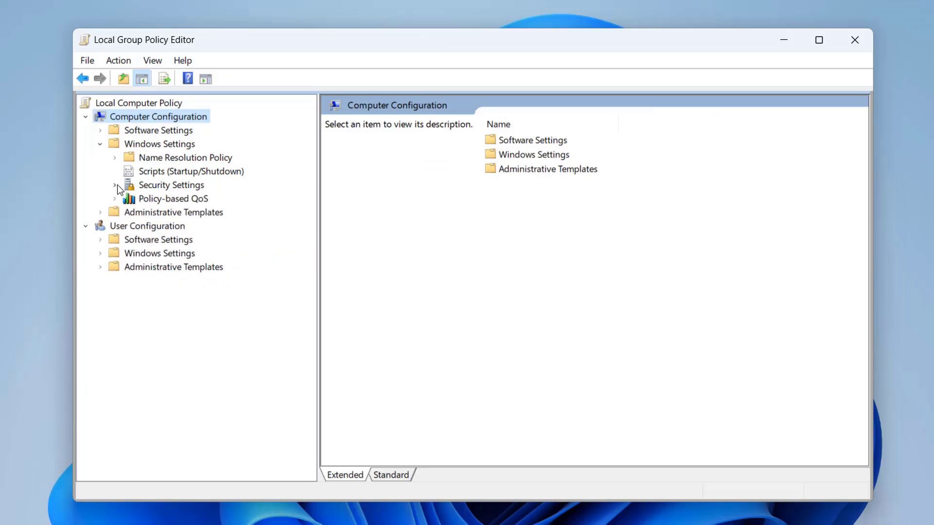
pyautogui.click(99, 144)
pyautogui.doubleClick(161, 158)
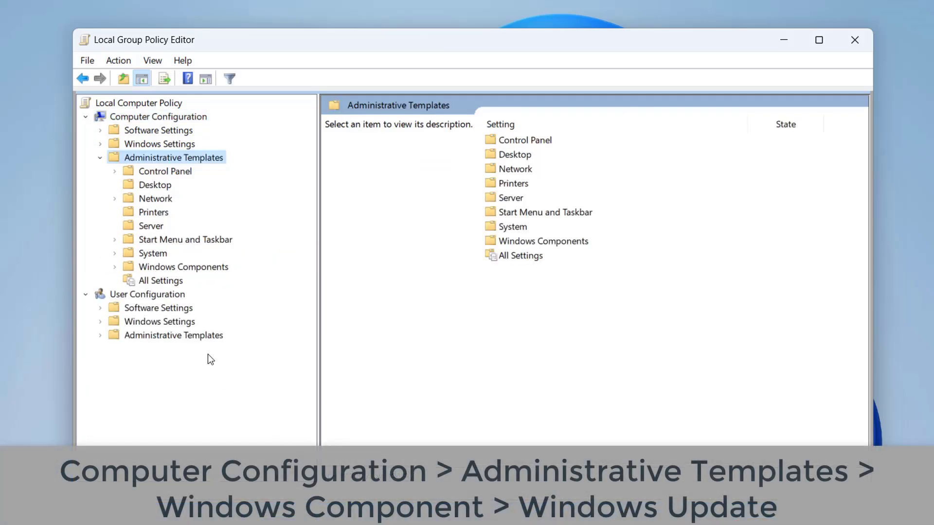
pyautogui.click(181, 267)
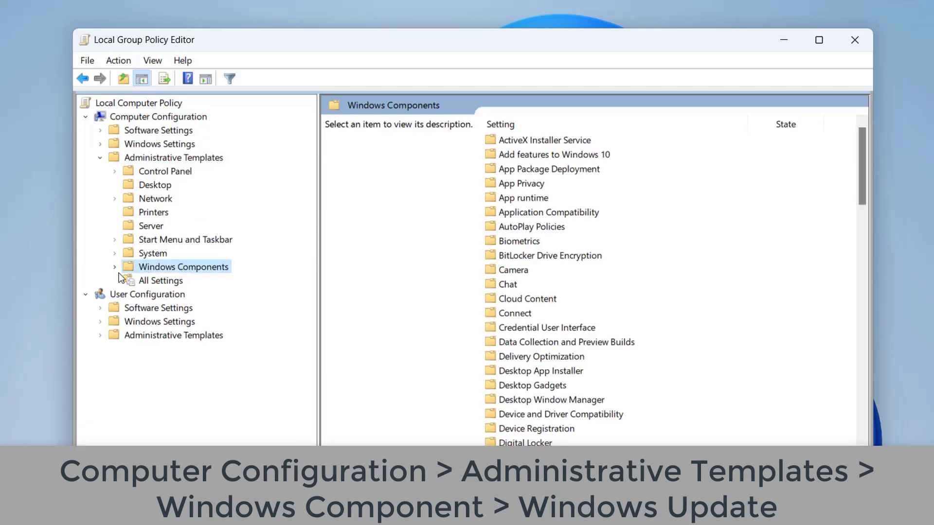
pyautogui.click(115, 267)
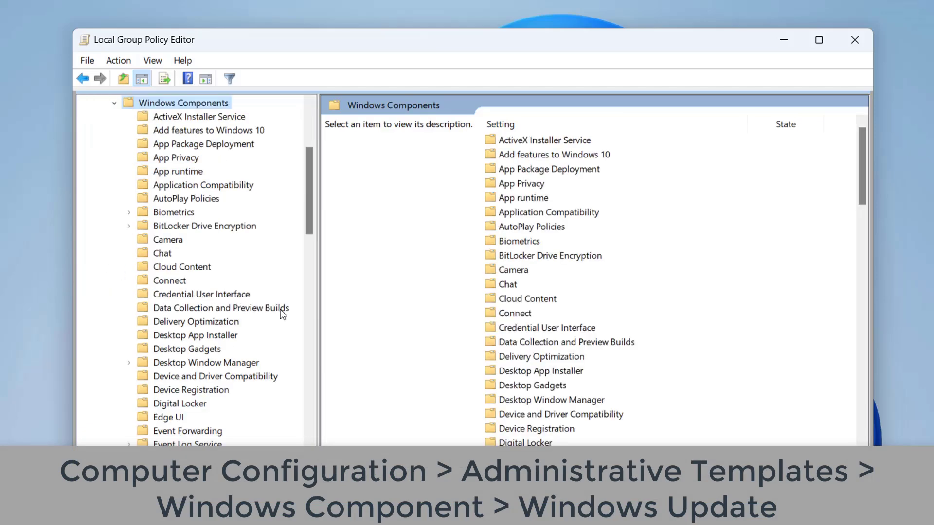
# Step: Locate Windows Update within Windows Components and display its "Manage end user experience" policies
pyautogui.scroll(-12, 257, 333)
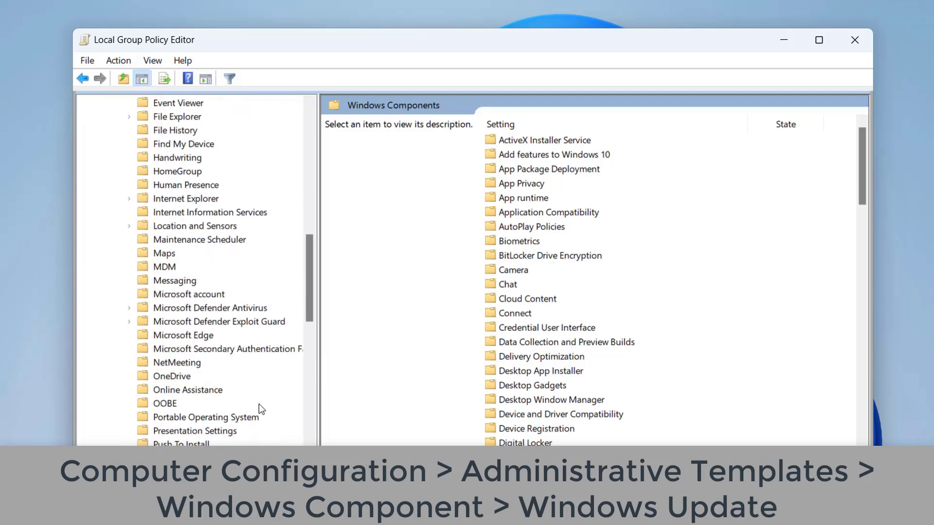
pyautogui.scroll(-3, 256, 402)
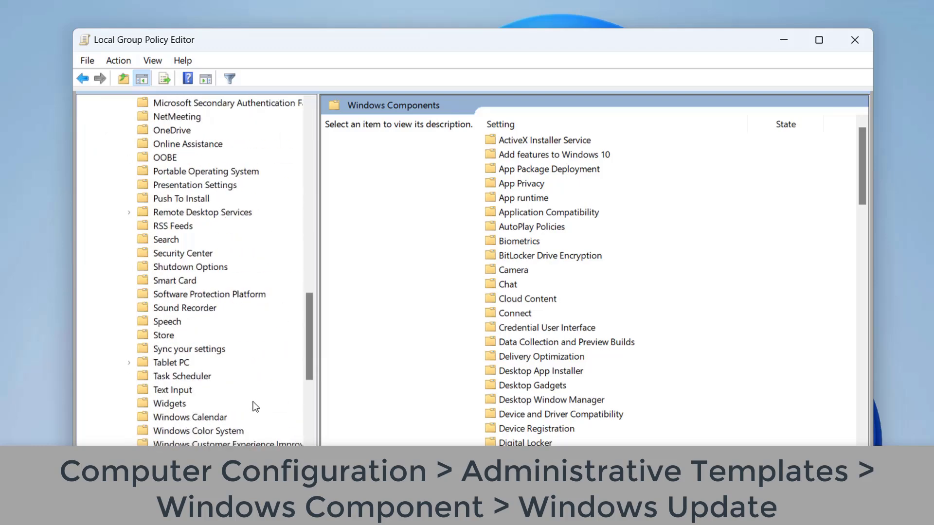
pyautogui.scroll(-5, 253, 402)
pyautogui.scroll(-1, 252, 399)
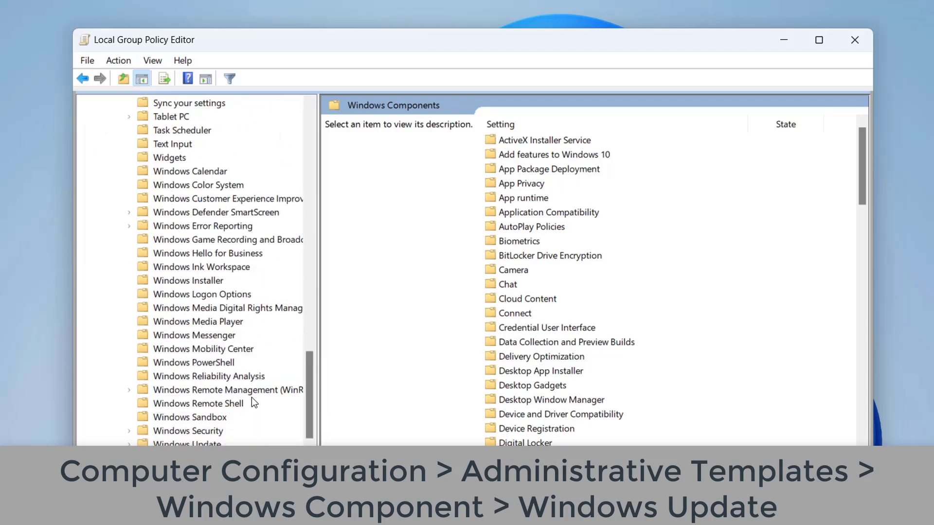
pyautogui.click(204, 443)
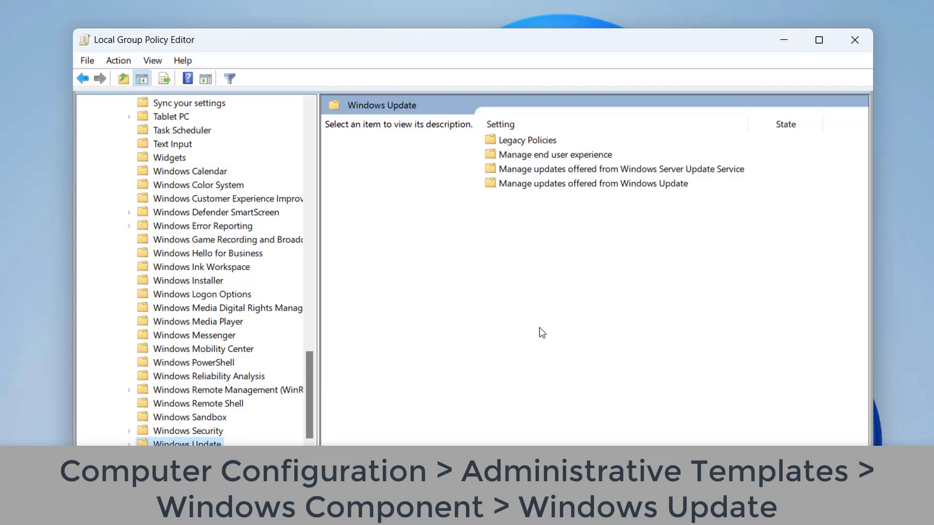
pyautogui.scroll(-1, 545, 273)
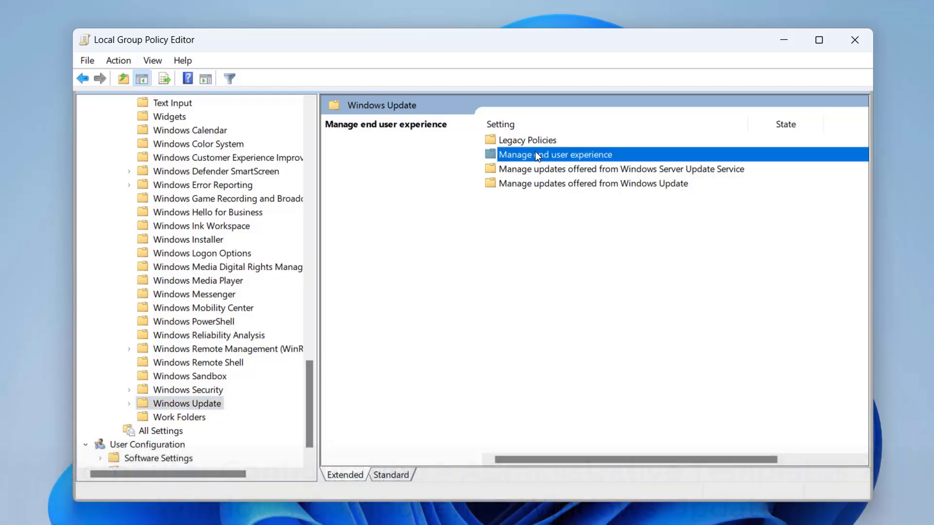
pyautogui.doubleClick(537, 156)
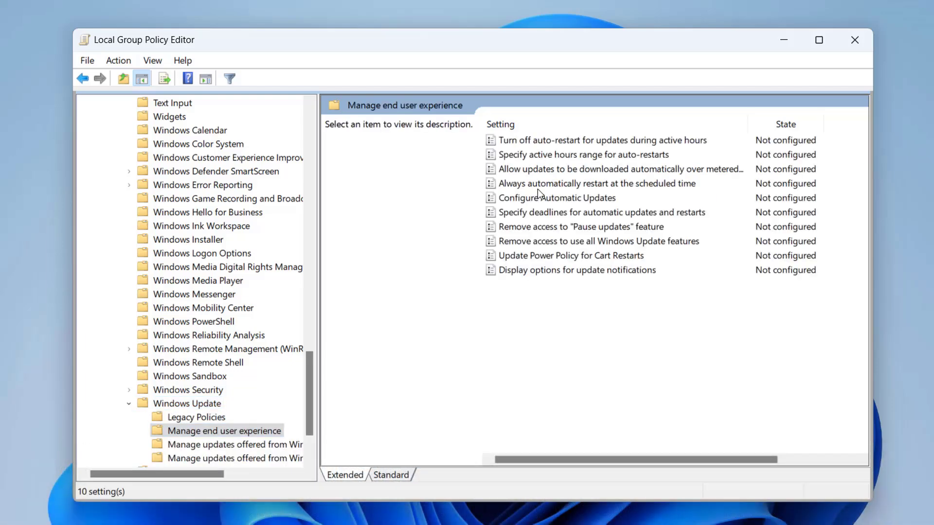
# Step: Enable the policy "Turn off auto-restart for updates during active hours" with active hours from 8 AM to 5 PM and apply it
pyautogui.click(587, 144)
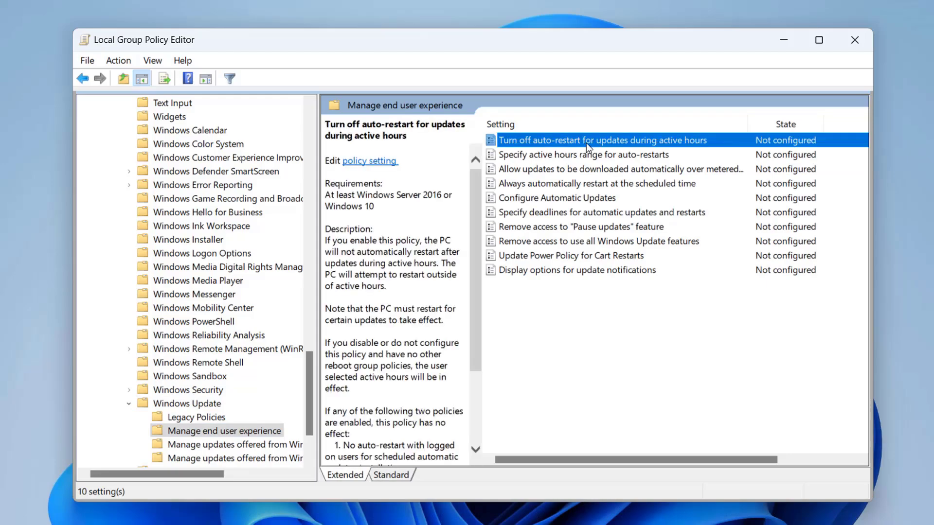
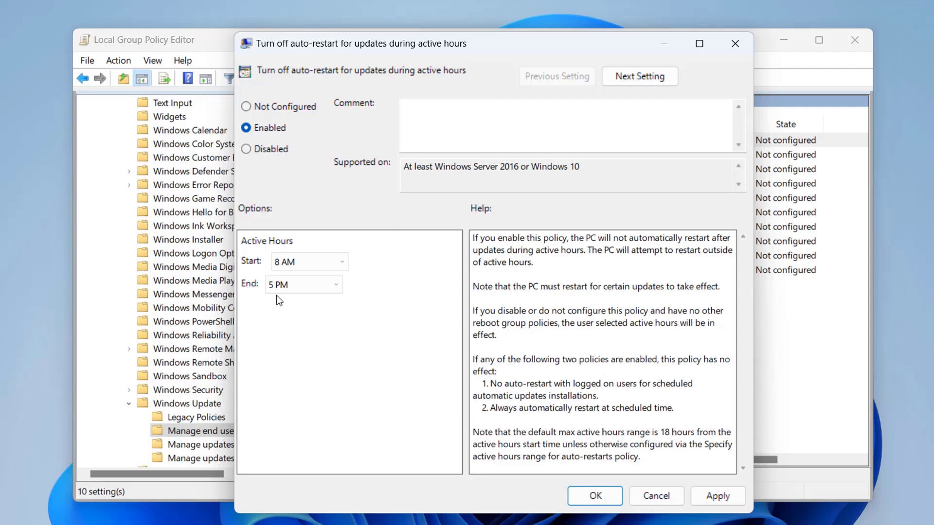
pyautogui.click(699, 495)
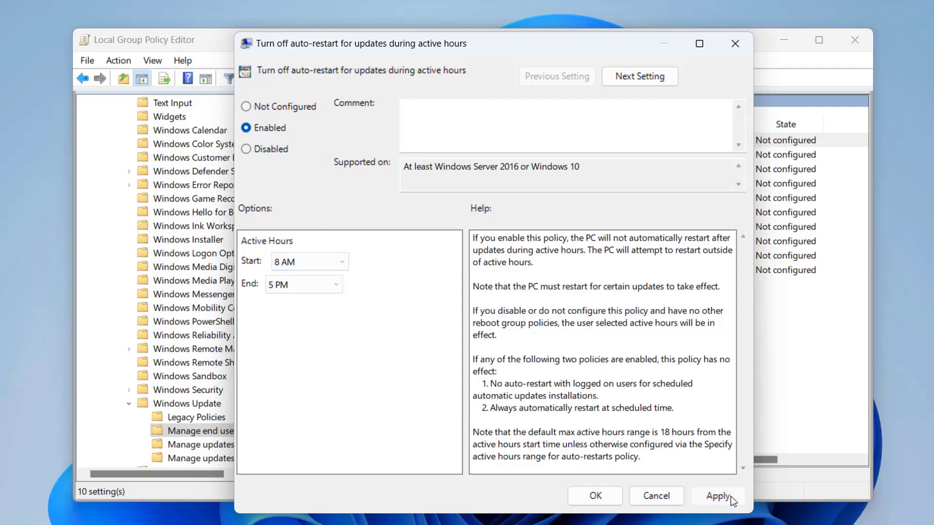
pyautogui.click(613, 494)
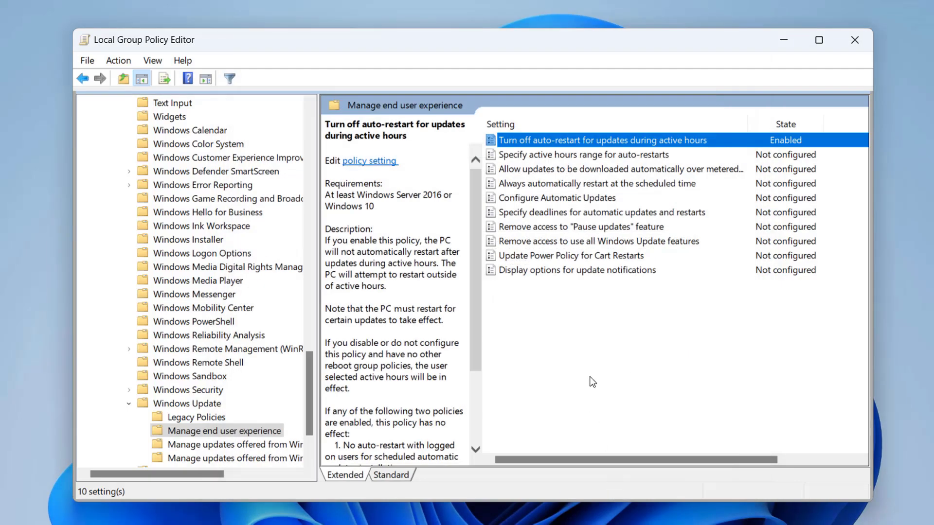
# Step: Enable the policy "Specify active hours range for auto-restarts" with a max range of 10 and apply it
pyautogui.click(629, 155)
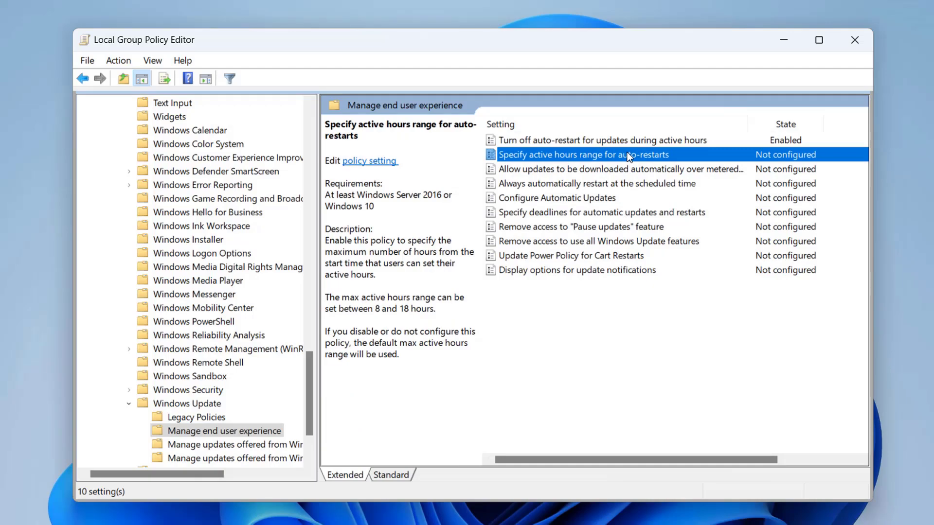
pyautogui.doubleClick(629, 155)
pyautogui.moveTo(273, 62); pyautogui.dragTo(504, 40)
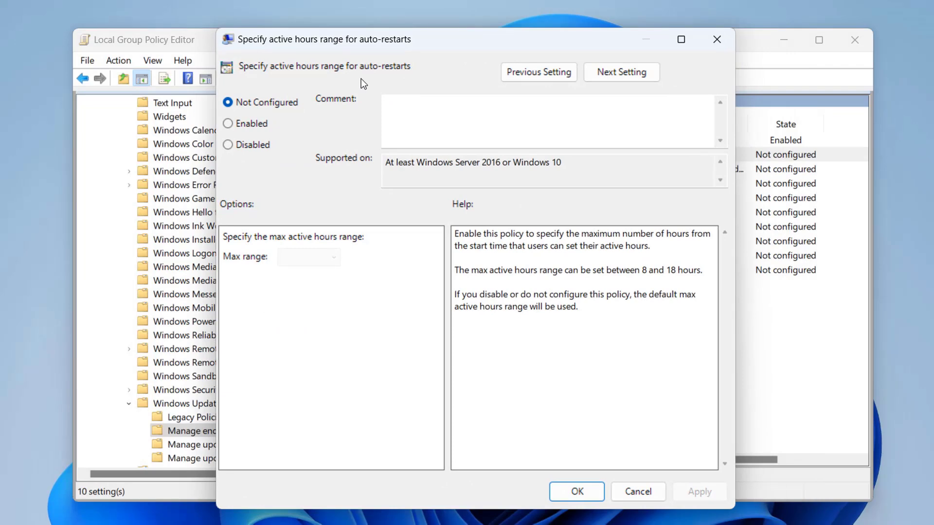
pyautogui.click(243, 127)
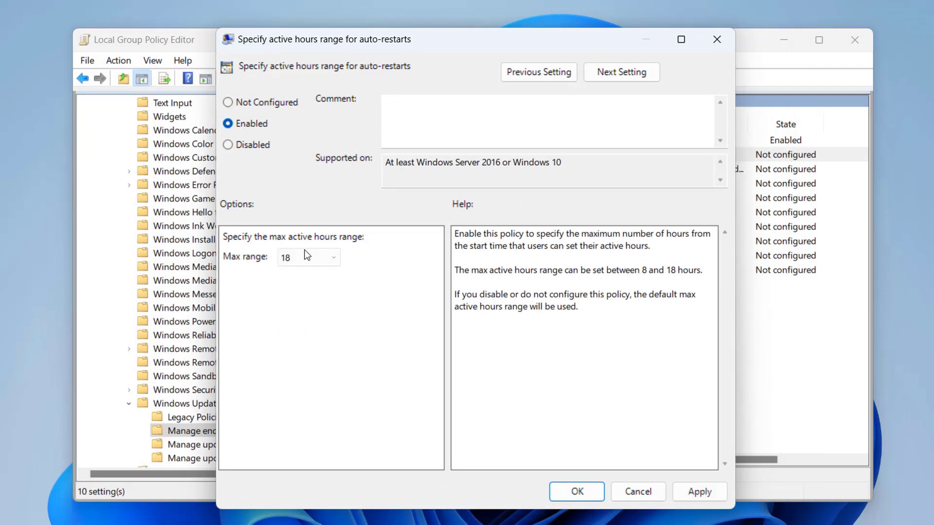
pyautogui.click(334, 260)
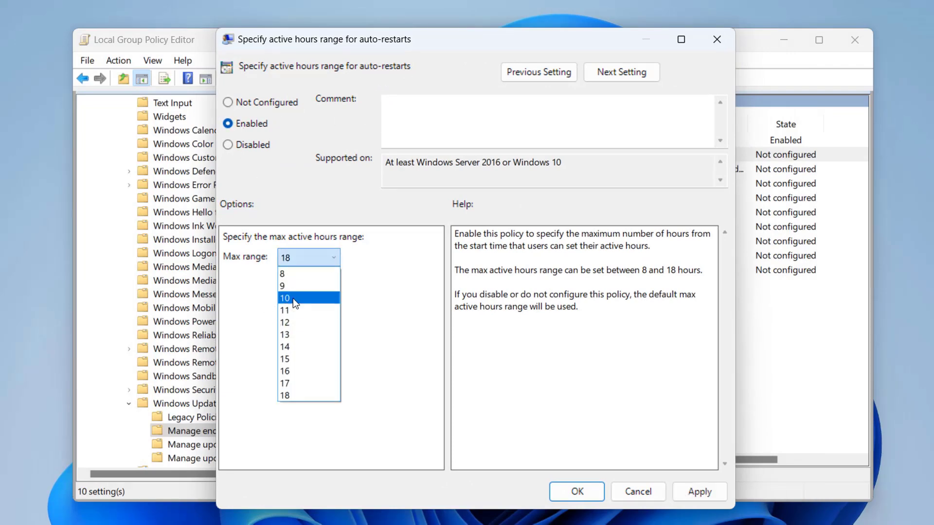
pyautogui.click(299, 273)
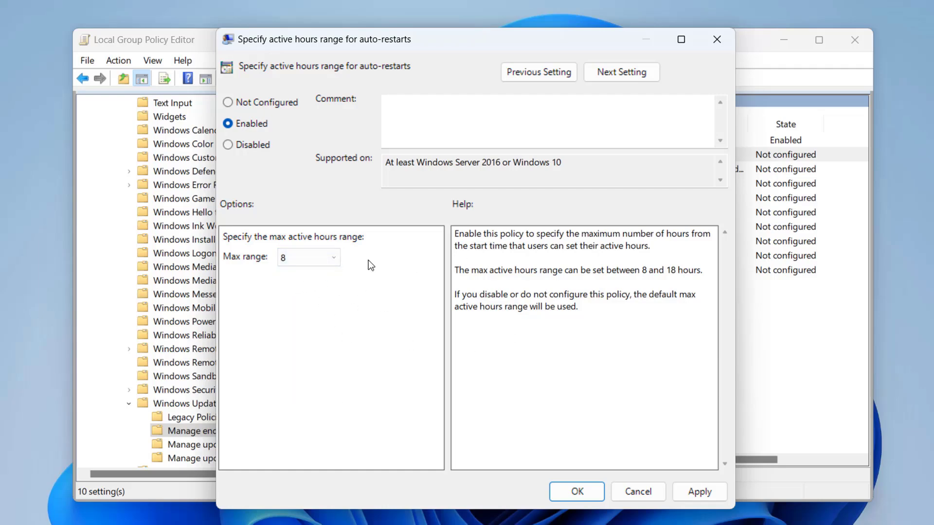
pyautogui.click(290, 258)
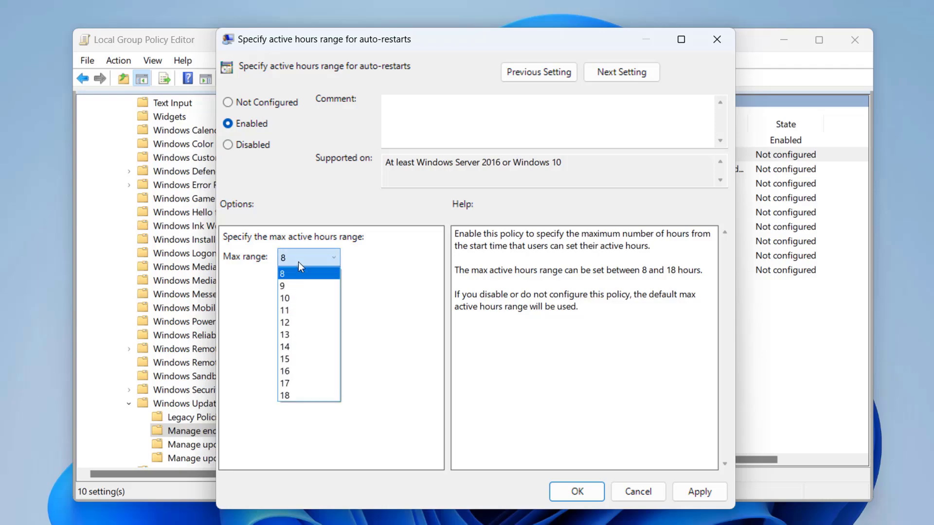
pyautogui.click(290, 299)
pyautogui.click(699, 492)
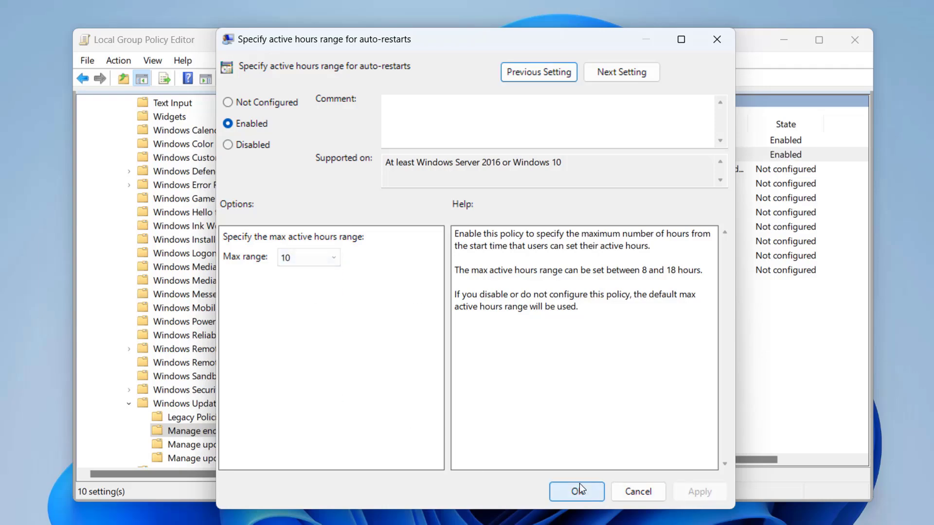
pyautogui.click(577, 491)
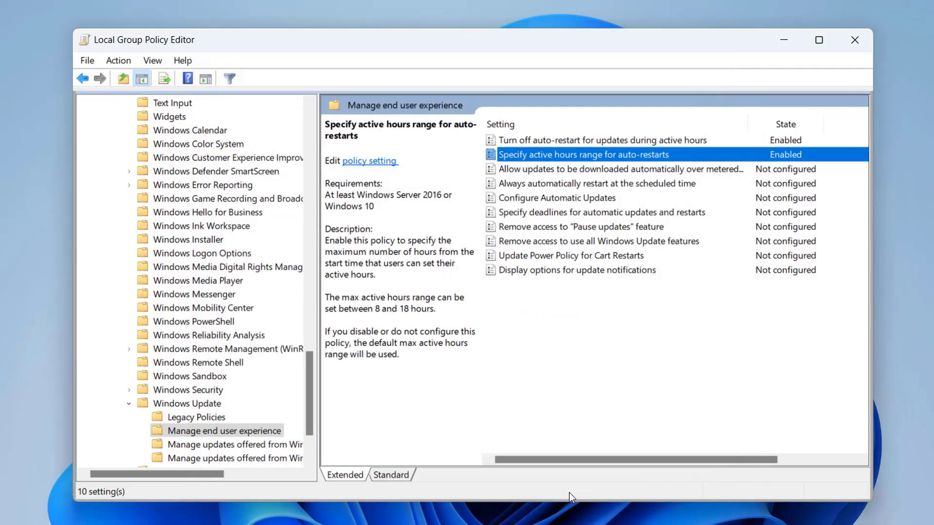
# Step: Enable the policy "Always automatically restart at the scheduled time" with a restart timer of 180 minutes and apply it
pyautogui.click(547, 187)
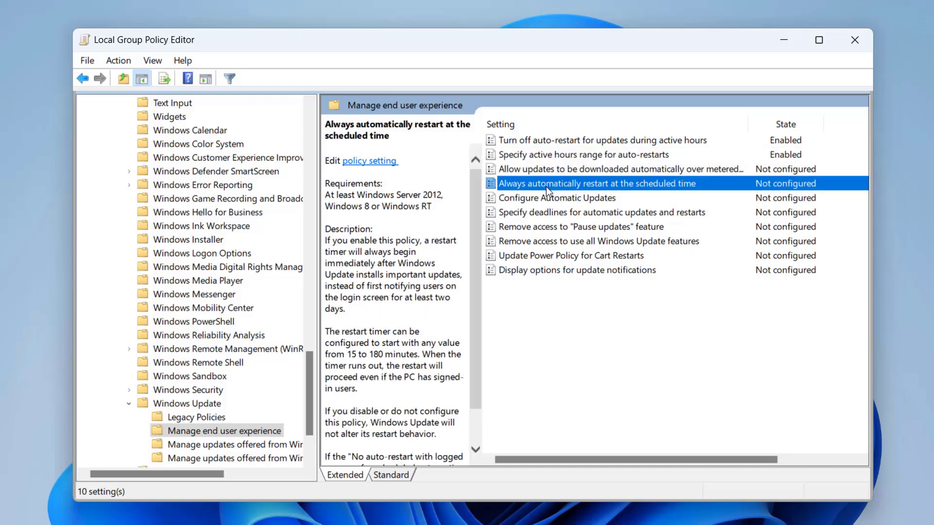
pyautogui.doubleClick(597, 182)
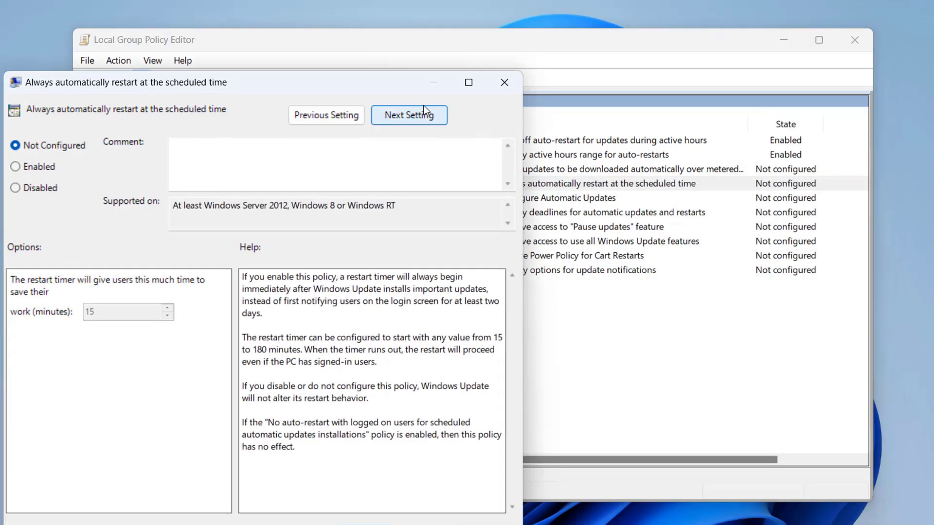
pyautogui.moveTo(286, 62); pyautogui.dragTo(502, 34)
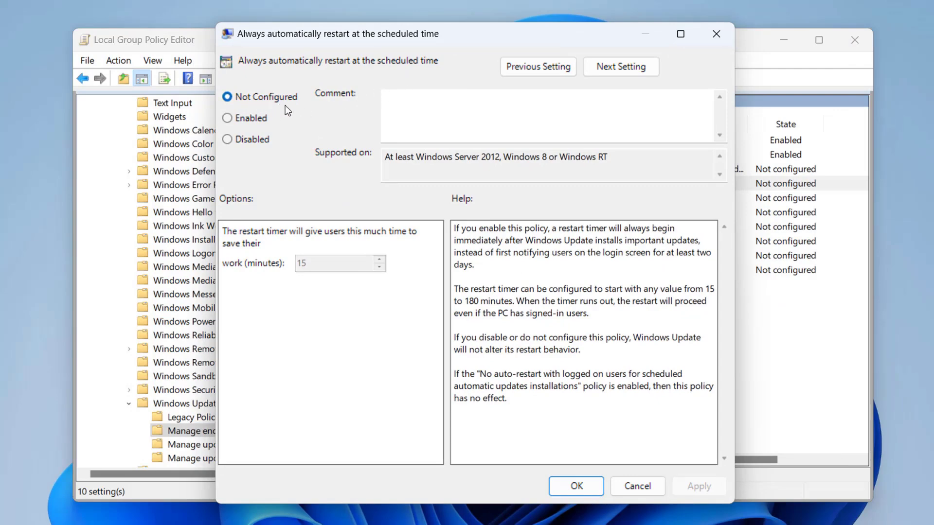
pyautogui.click(248, 120)
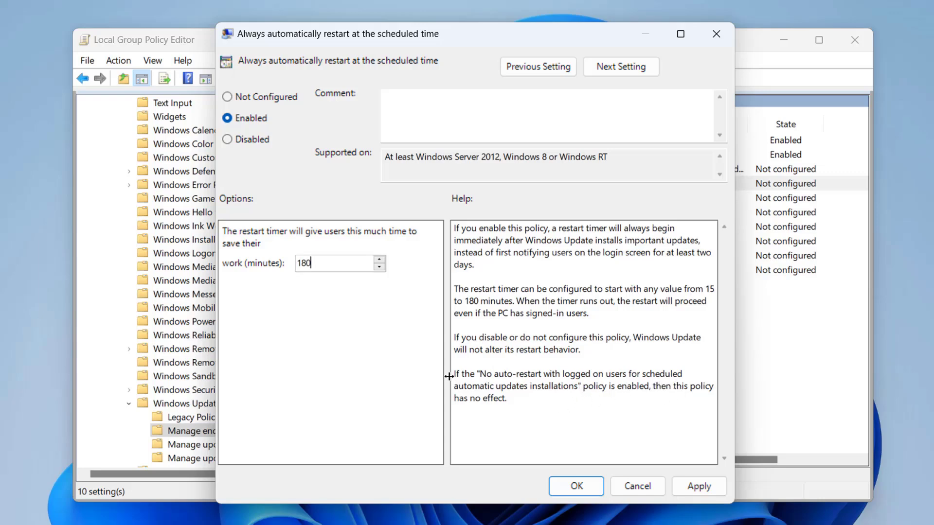
pyautogui.moveTo(453, 373); pyautogui.dragTo(618, 443)
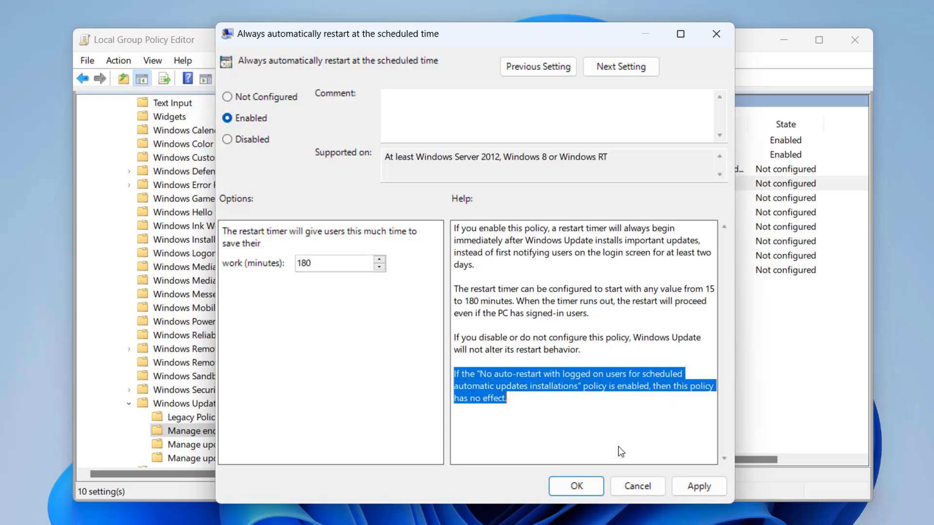
pyautogui.click(696, 488)
pyautogui.click(575, 488)
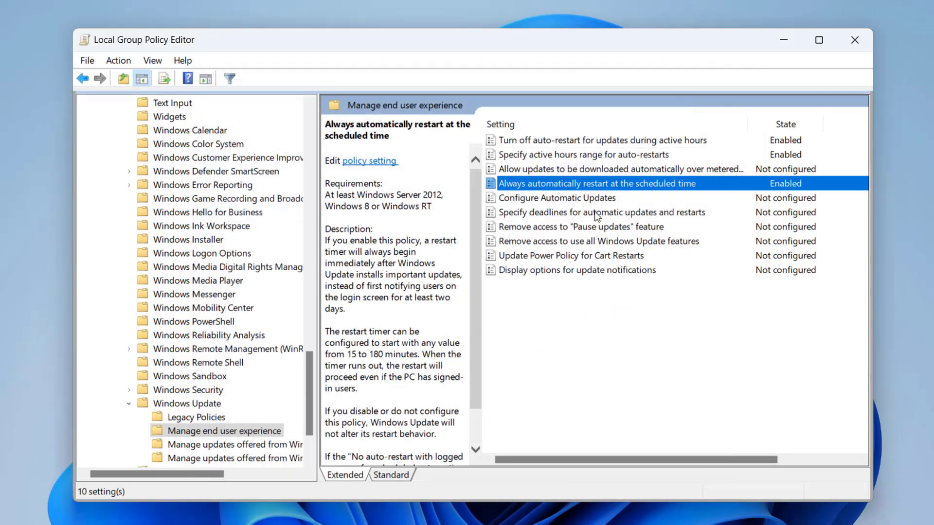
# Step: Examine the options and explanation of the policy "Configure Automatic Updates" without changing them, and close the policy editor
pyautogui.click(591, 193)
pyautogui.click(584, 209)
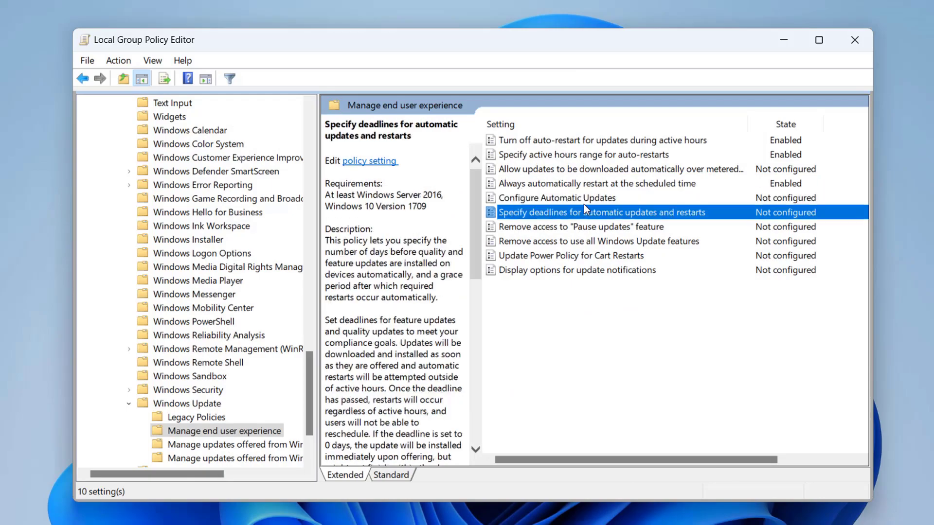
pyautogui.doubleClick(584, 210)
pyautogui.click(524, 102)
pyautogui.doubleClick(588, 199)
pyautogui.moveTo(215, 1); pyautogui.dragTo(534, 34)
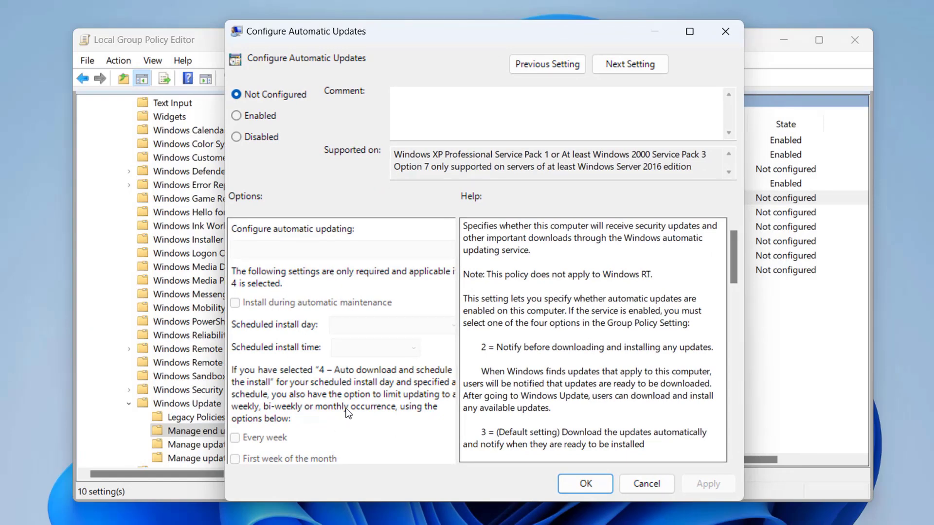
pyautogui.scroll(-1, 348, 413)
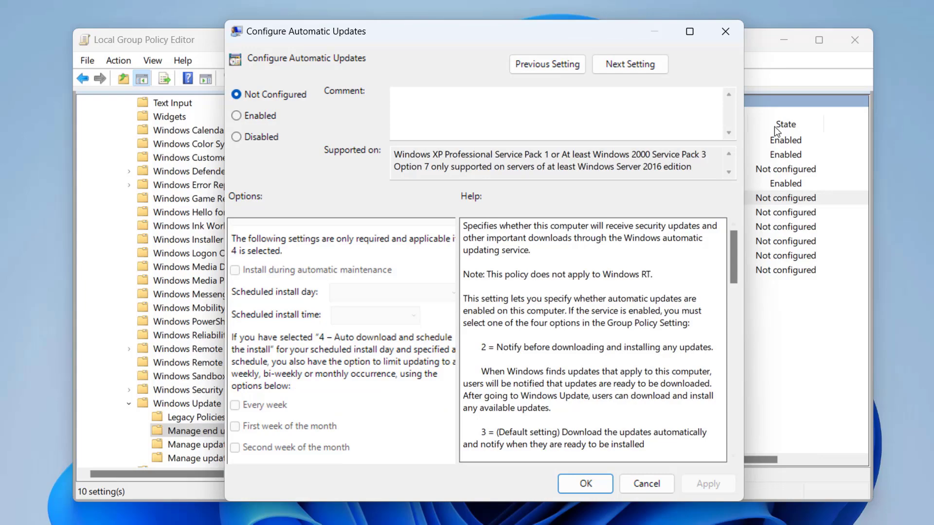
pyautogui.click(726, 35)
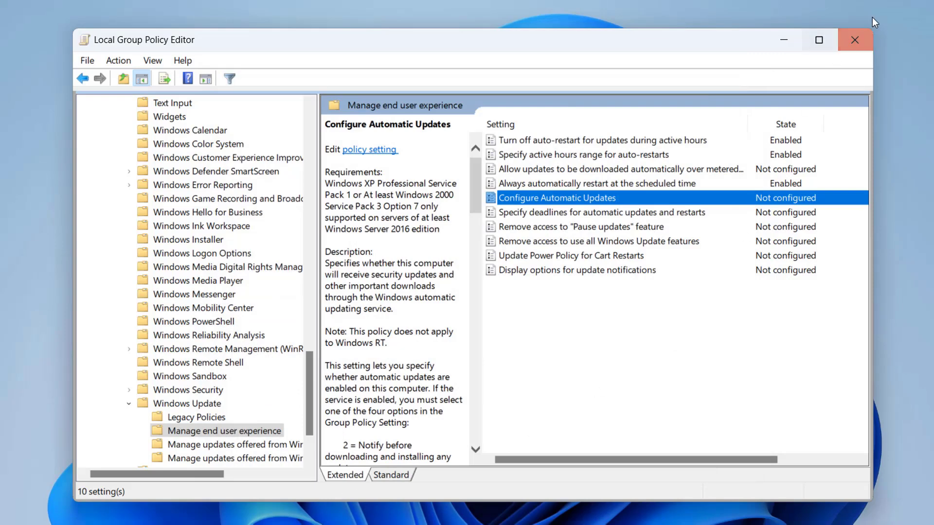
pyautogui.click(853, 39)
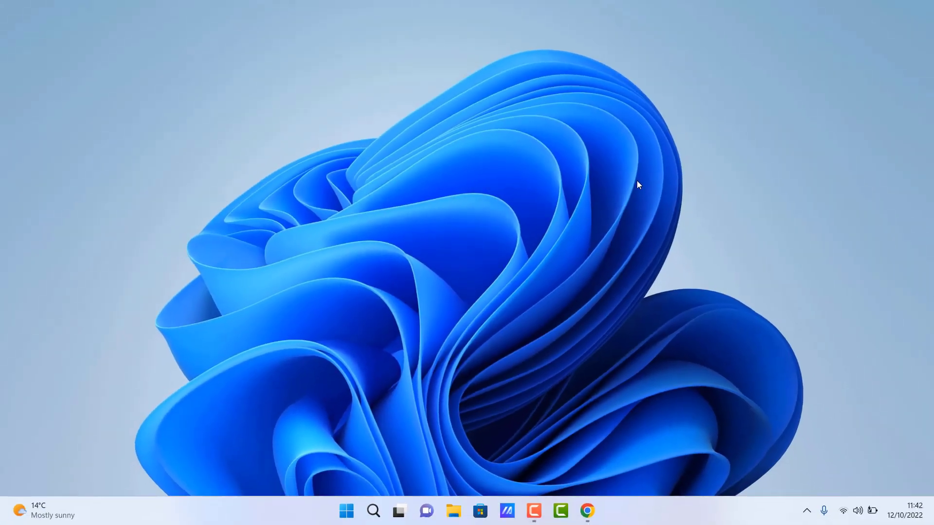